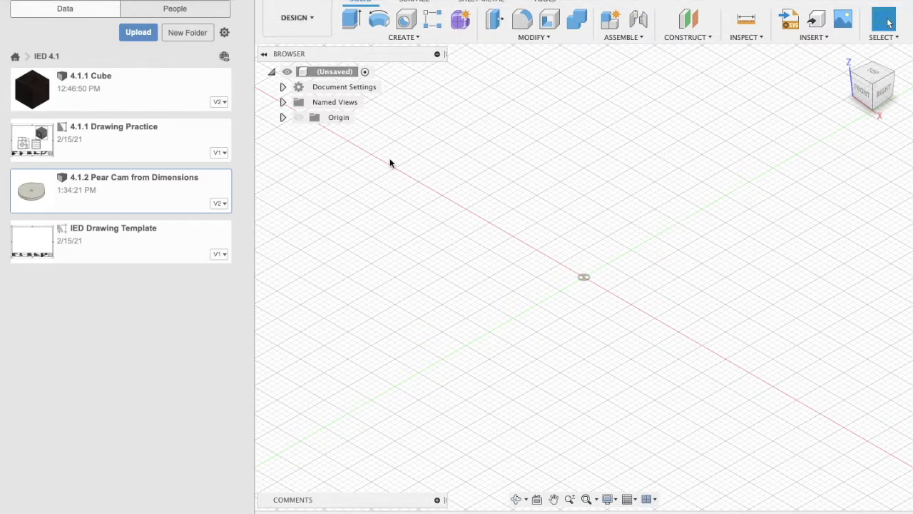
# - Save the new design as "4.1.2 Pear Cam from Dimensions 2" in the IED 4.1 folder
pyautogui.hotkey('ctrl', 's')
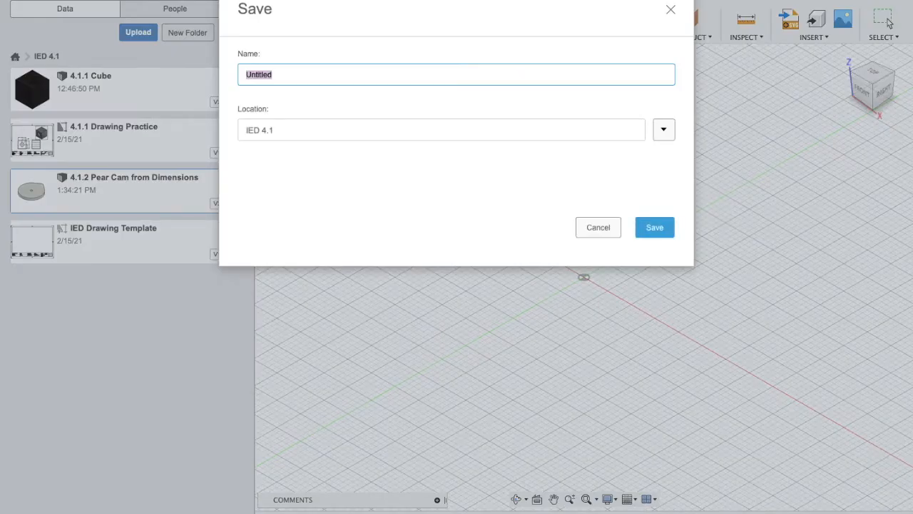
pyautogui.write('4.1.2 Pear Cam from Dimensions')
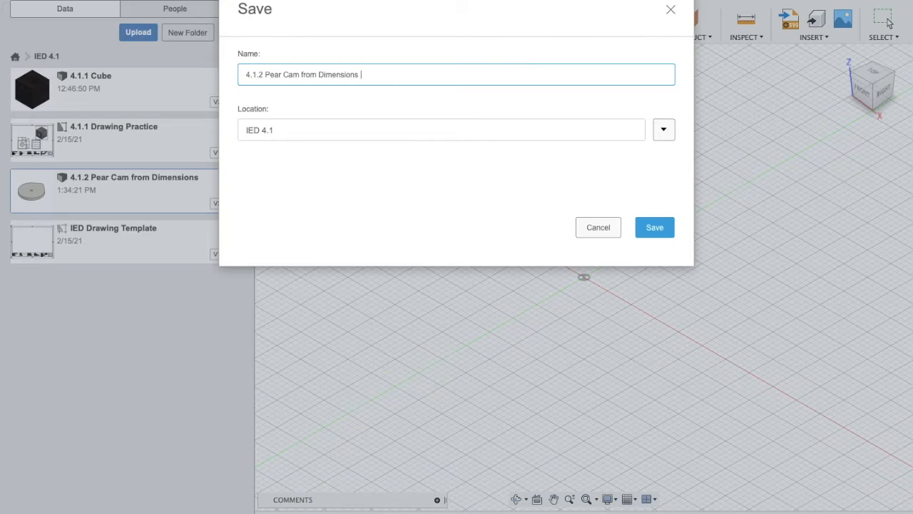
pyautogui.click(659, 229)
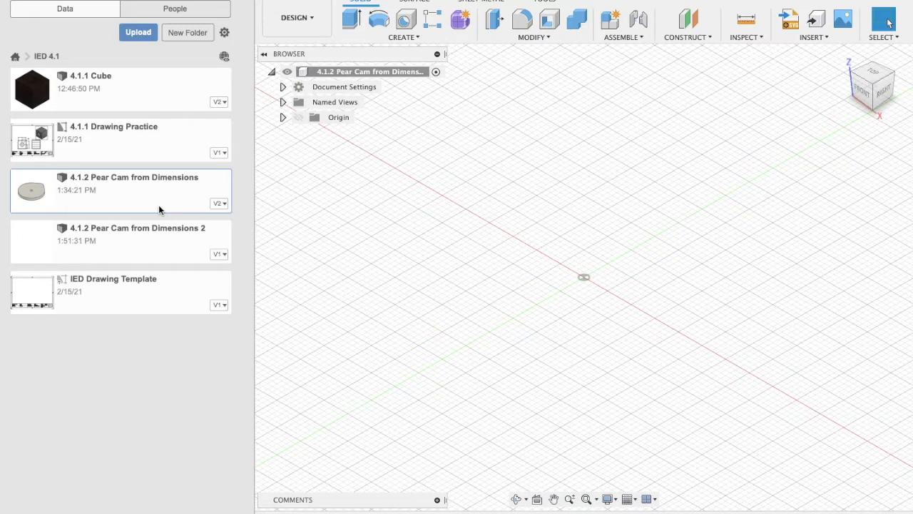
# - Start a new sketch on the front (XZ) origin plane
pyautogui.click(372, 36)
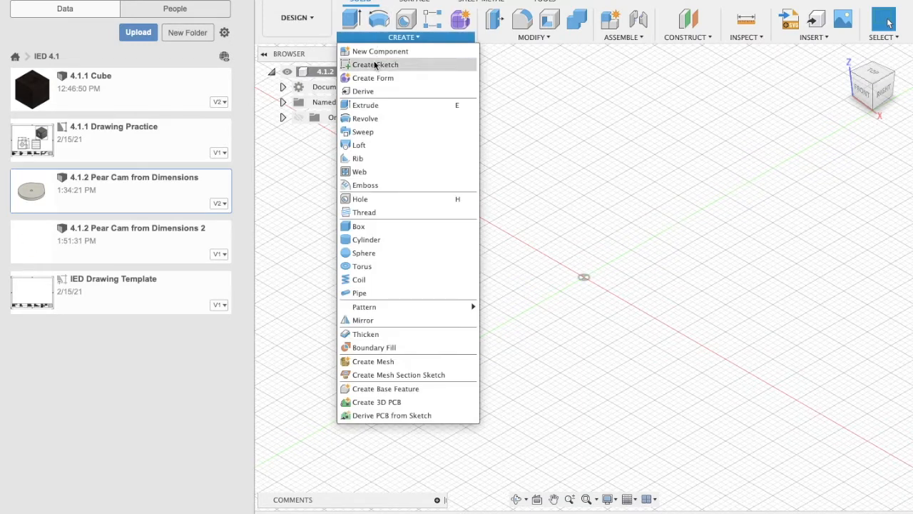
pyautogui.click(374, 65)
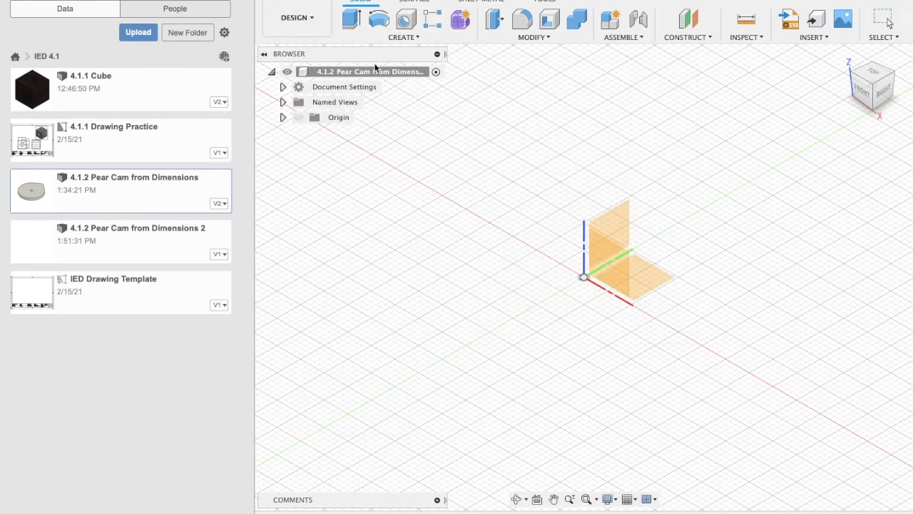
pyautogui.click(615, 257)
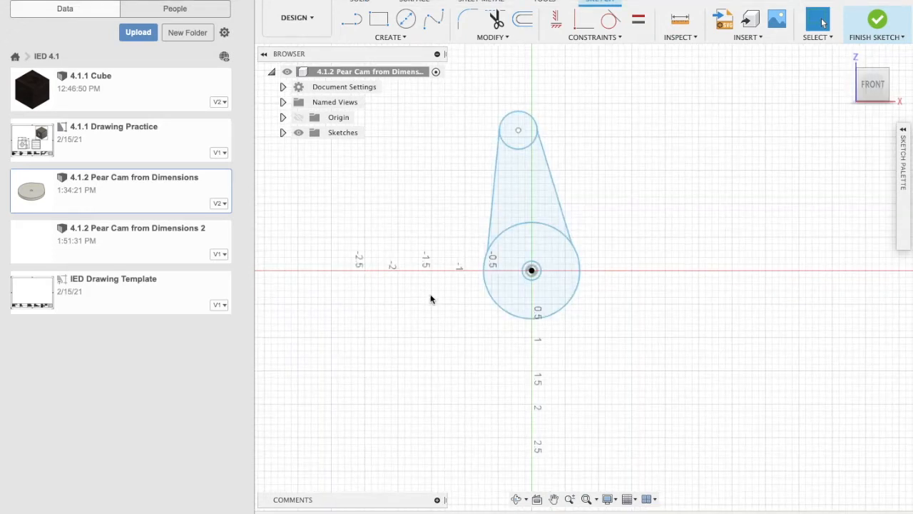
# - Check the active unit type in the document settings and leave it as it is
pyautogui.click(283, 87)
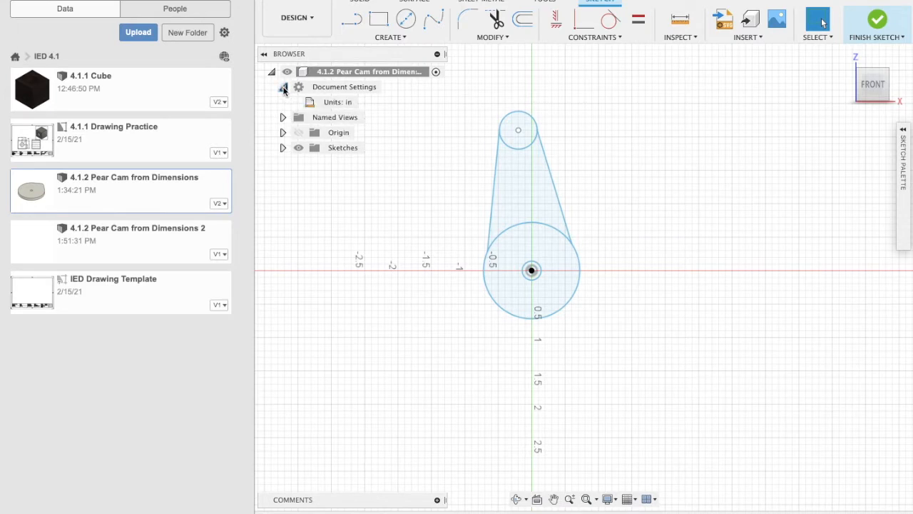
pyautogui.click(364, 104)
pyautogui.click(868, 148)
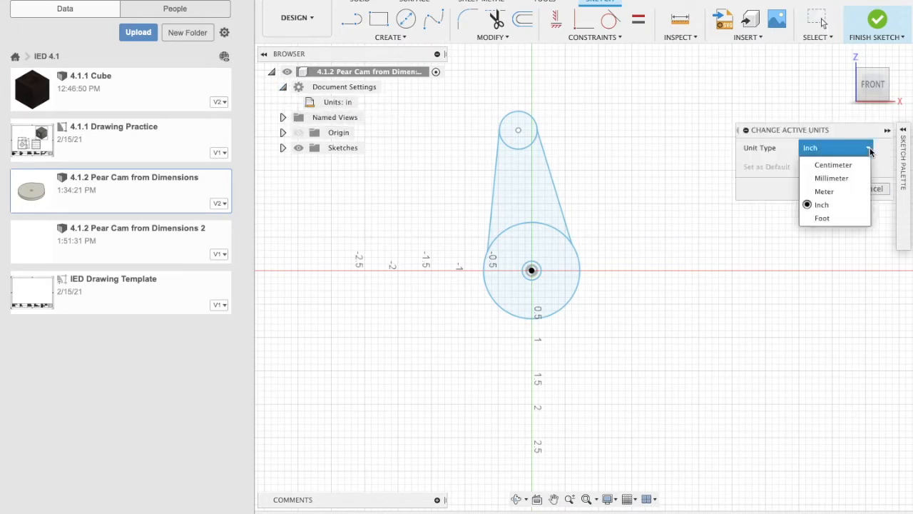
pyautogui.click(869, 150)
pyautogui.click(872, 188)
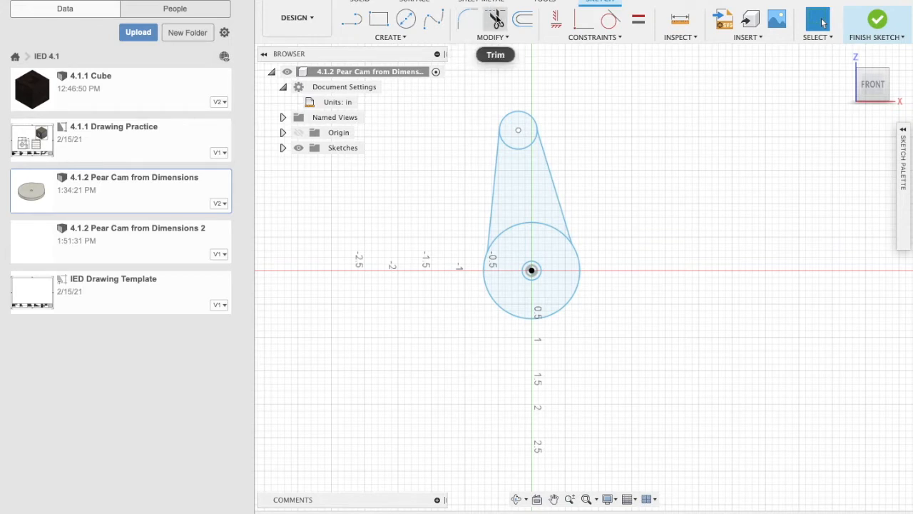
# - Trim the inner arcs of the large and small circles so that only the outer pear-shaped outline remains around the hole
pyautogui.click(491, 37)
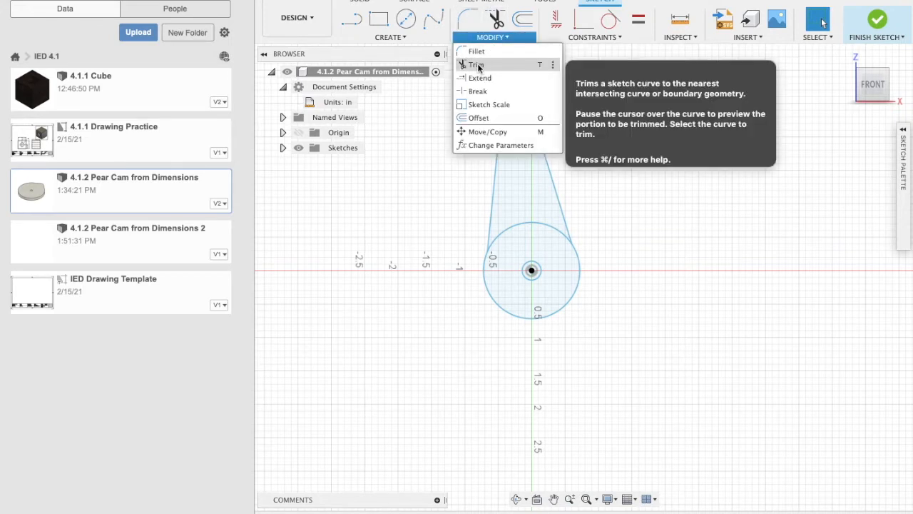
pyautogui.click(632, 203)
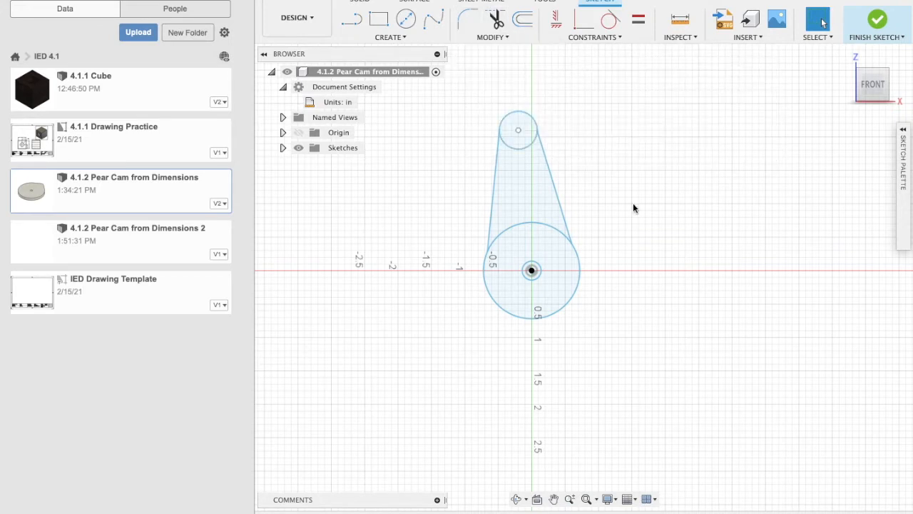
pyautogui.press('t')
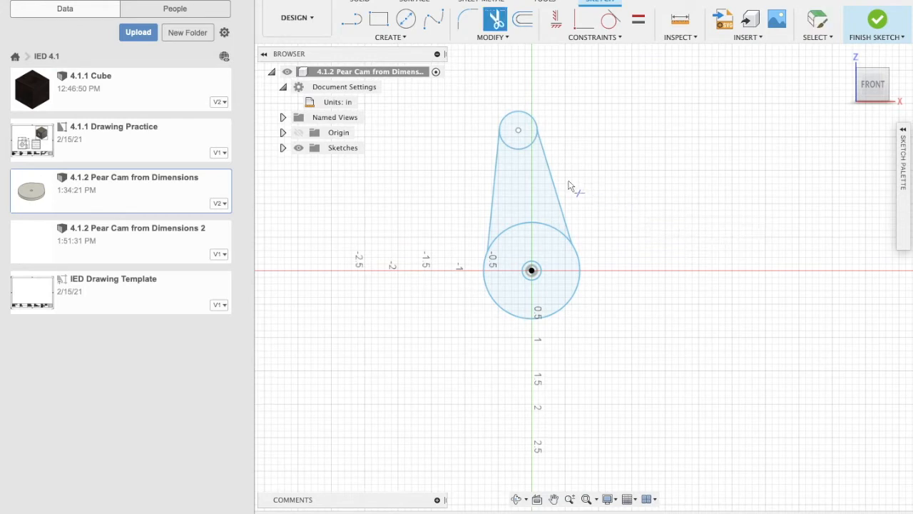
pyautogui.click(534, 222)
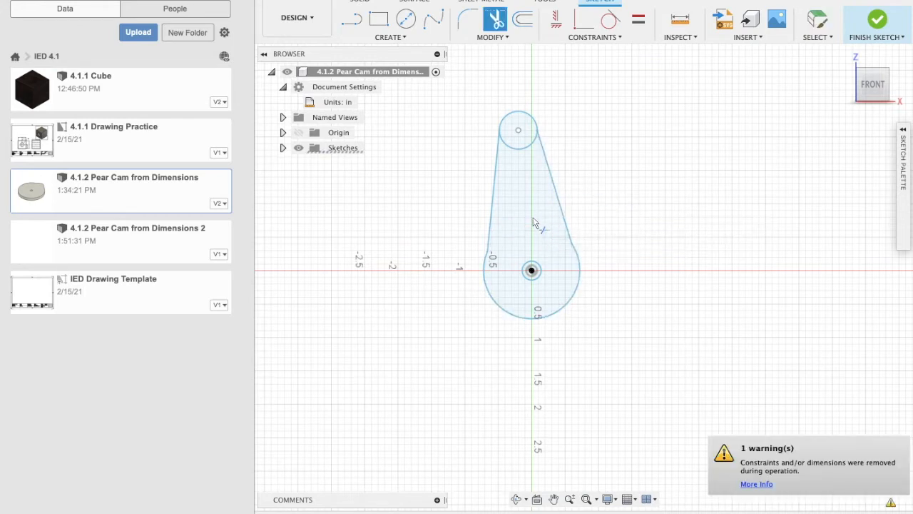
pyautogui.click(520, 148)
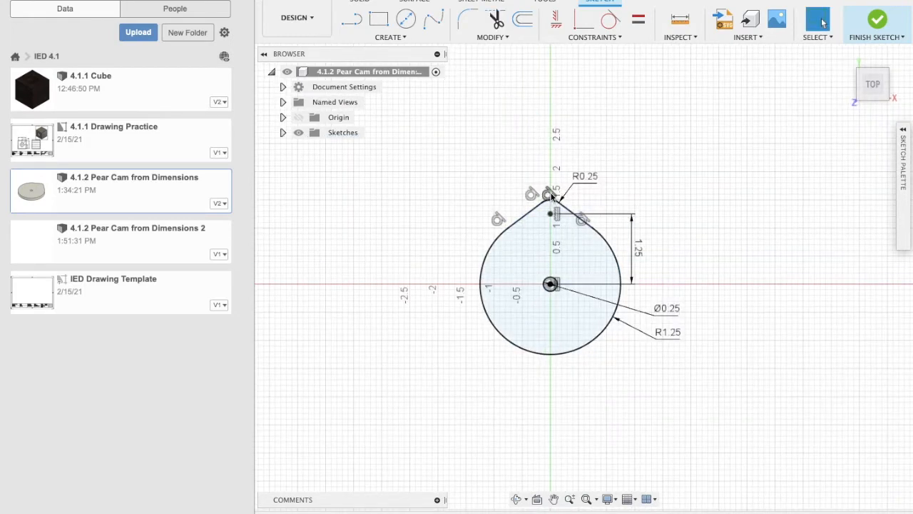
# - Apply tangent constraints between the outline's left side line and both the small upper arc and the large lower arc
pyautogui.click(634, 1)
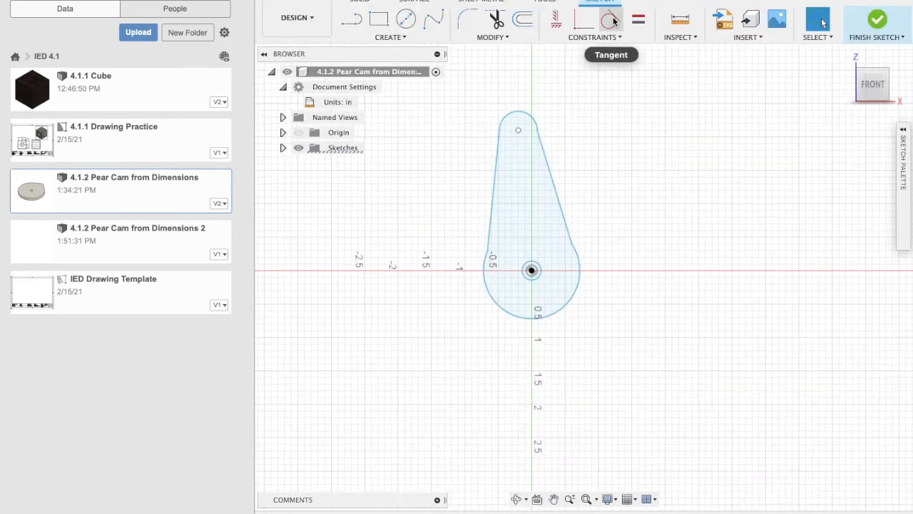
pyautogui.click(614, 22)
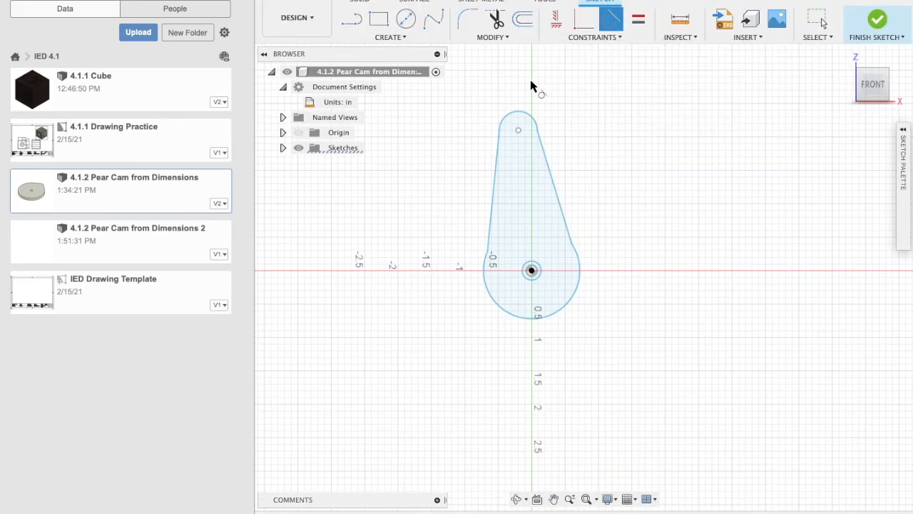
pyautogui.click(513, 119)
pyautogui.click(499, 139)
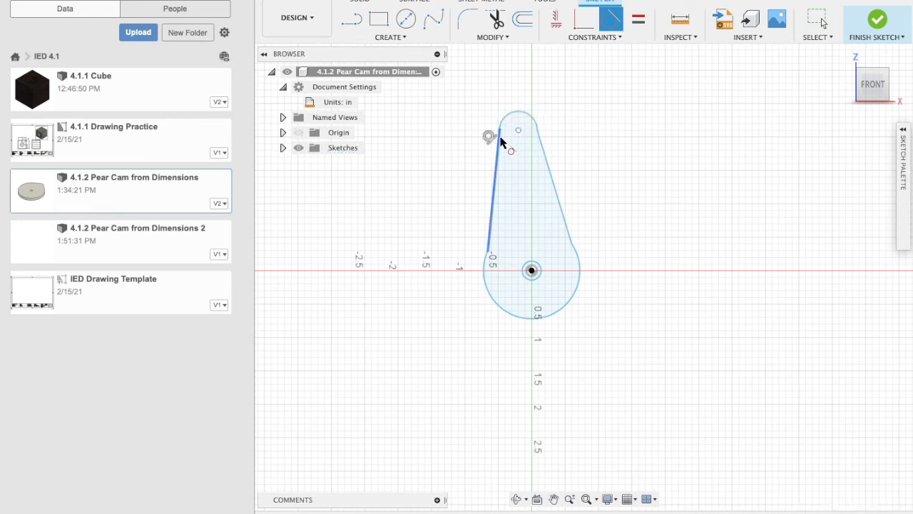
pyautogui.click(483, 261)
pyautogui.click(487, 237)
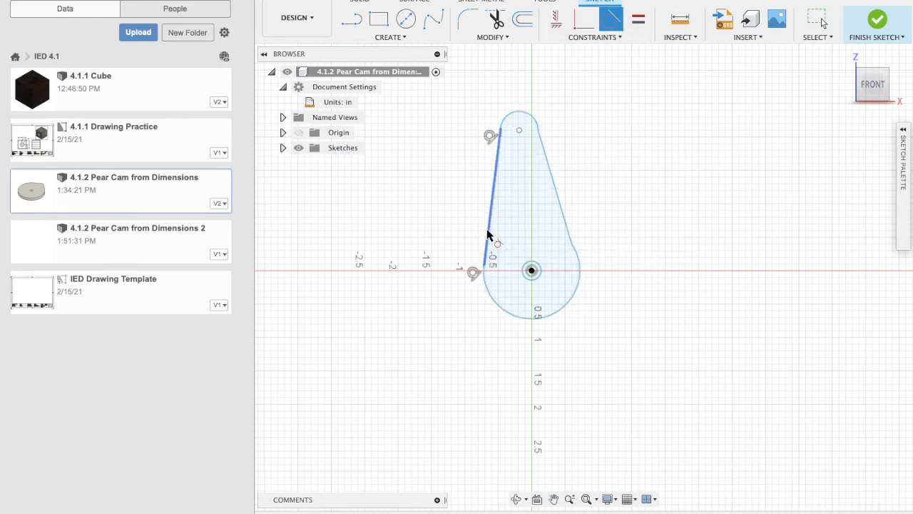
# - Make the outline's right side line tangent to the small upper arc and the large lower arc
pyautogui.click(534, 121)
pyautogui.click(543, 145)
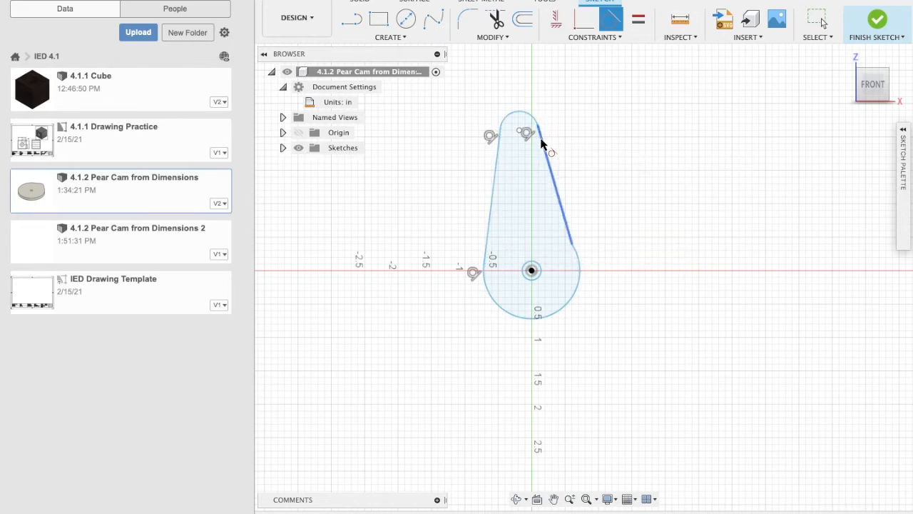
pyautogui.click(546, 158)
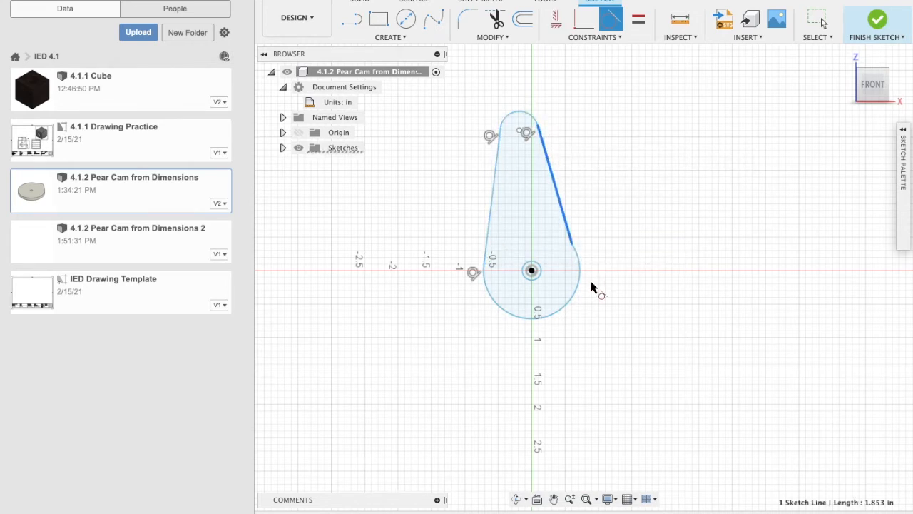
pyautogui.click(579, 282)
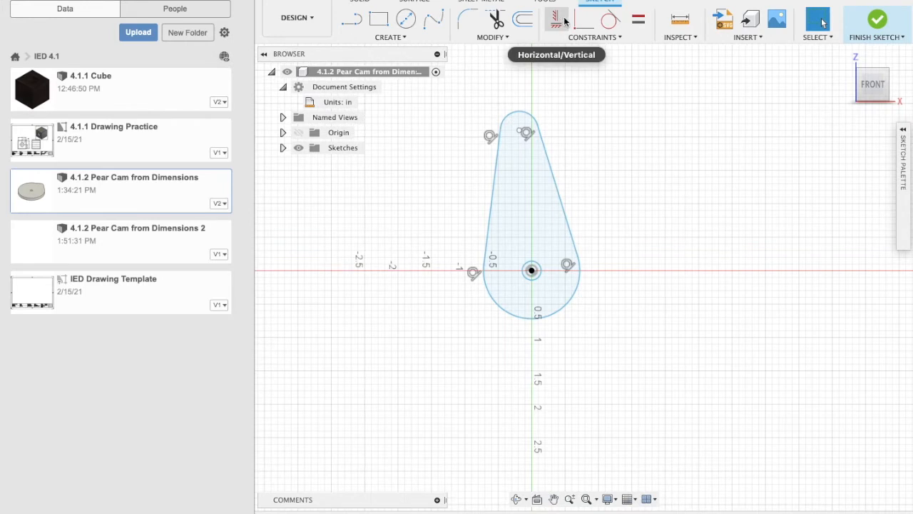
# - Align the small upper arc's center vertically with the origin using a Horizontal/Vertical constraint
pyautogui.click(558, 22)
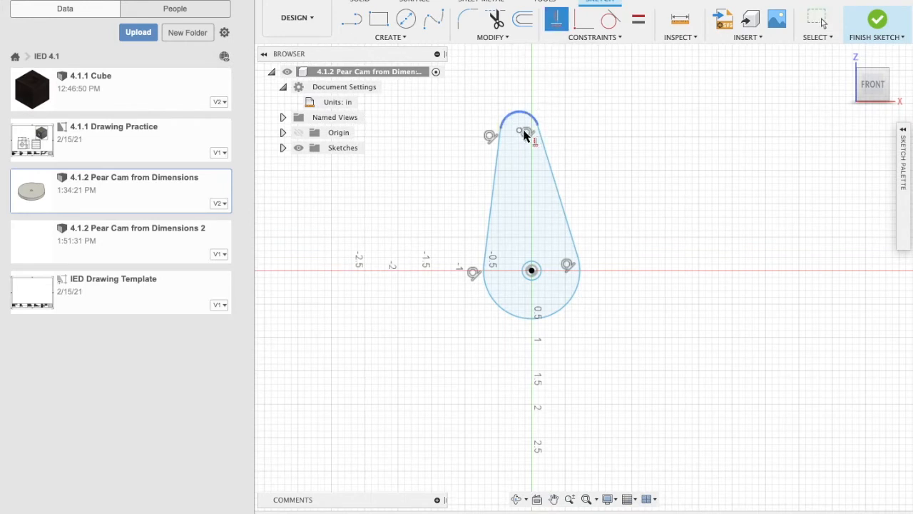
pyautogui.click(532, 273)
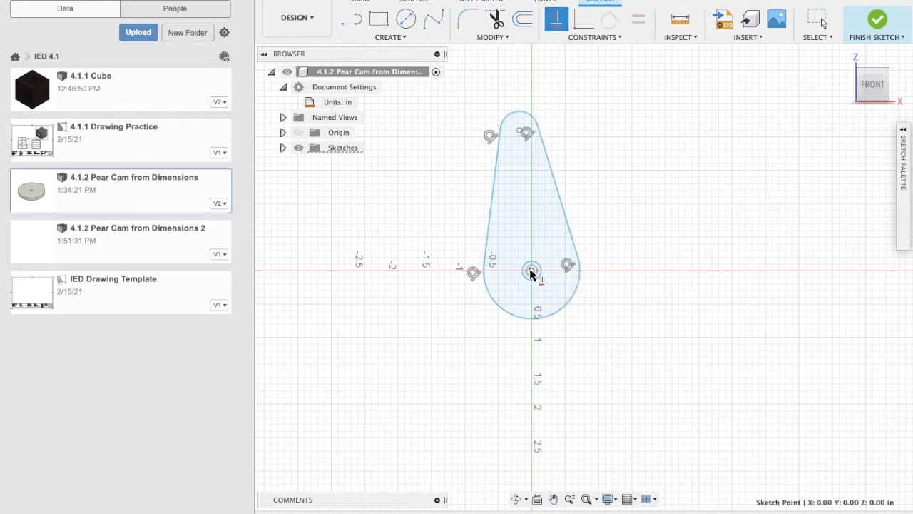
pyautogui.click(521, 133)
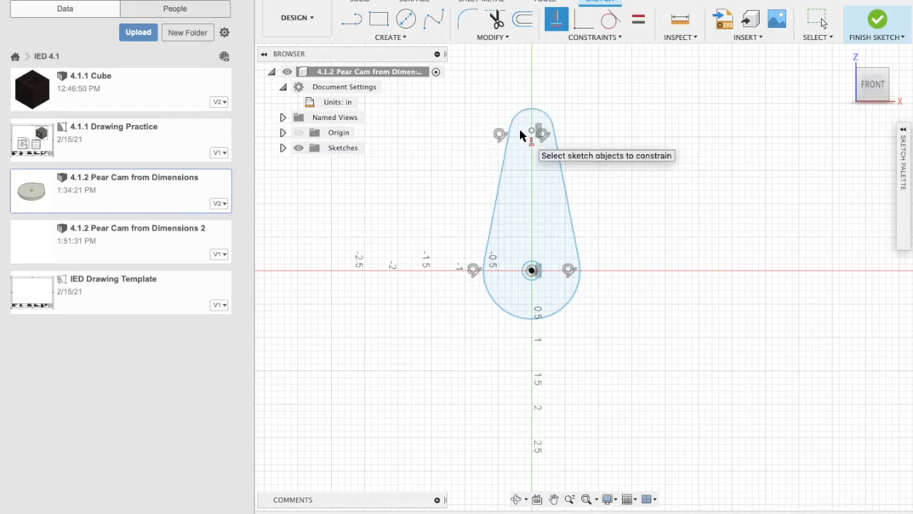
pyautogui.press('Escape')
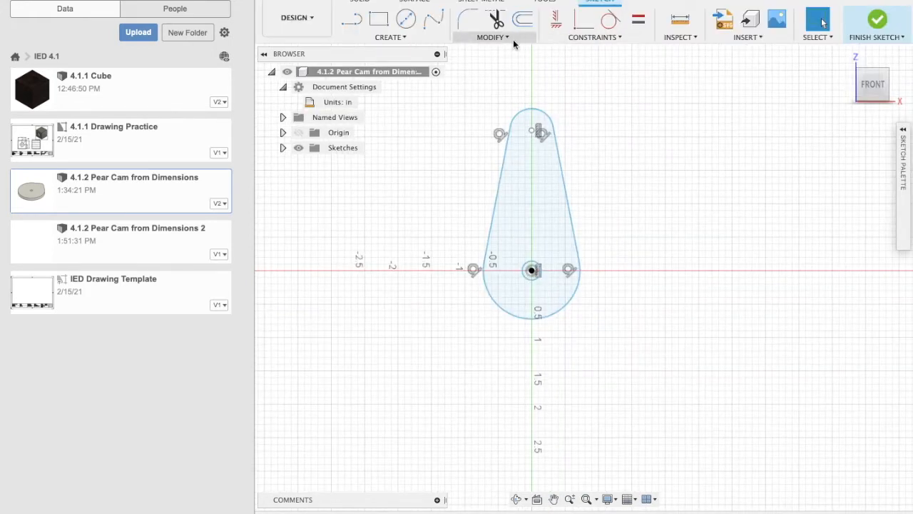
# - Dimension the large lower arc with a radius of 1.25 in
pyautogui.click(424, 38)
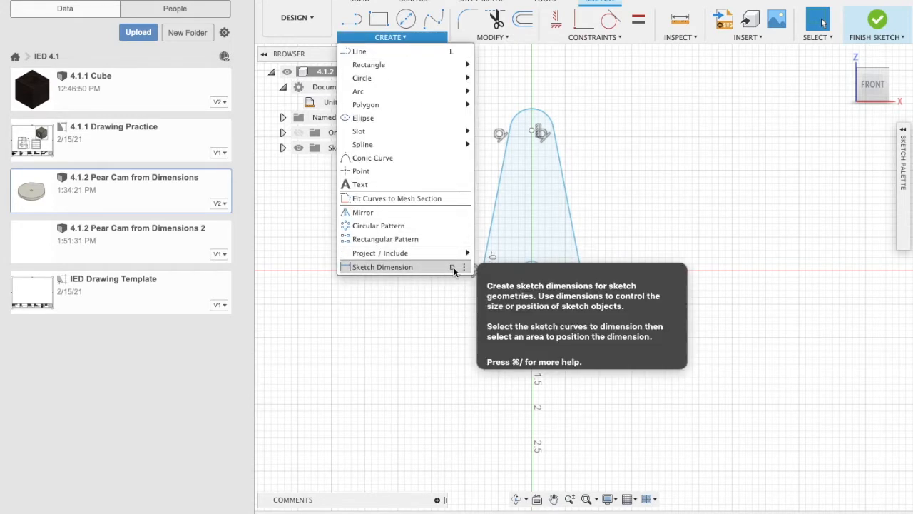
pyautogui.click(648, 144)
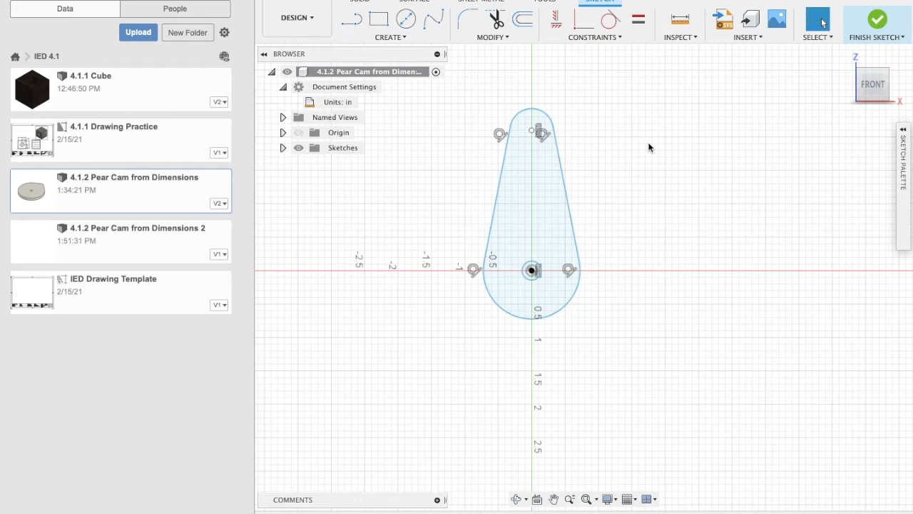
pyautogui.click(575, 305)
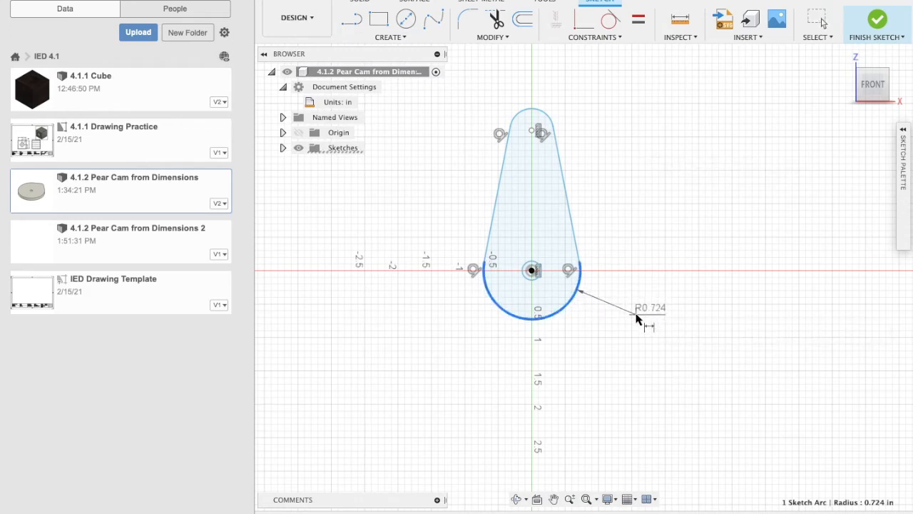
pyautogui.click(634, 317)
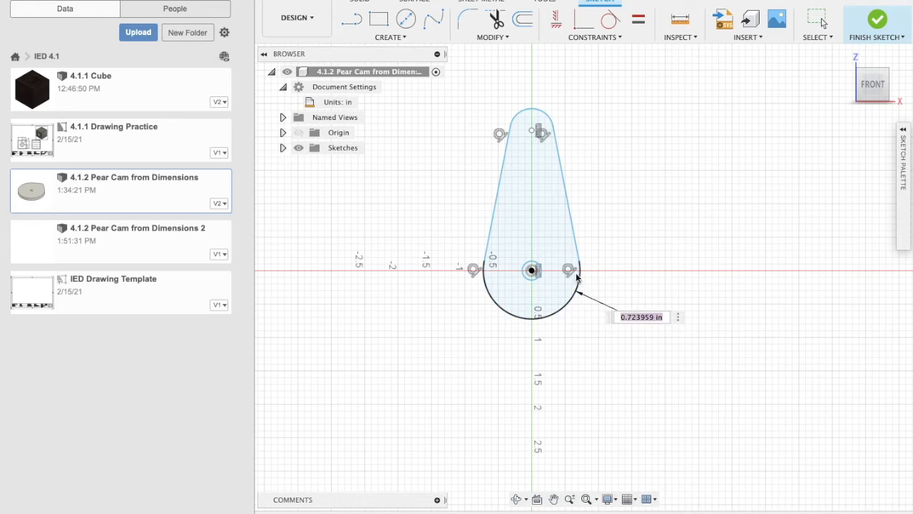
pyautogui.write('1.25')
pyautogui.press('Return')
# - Dimension the center hole circle with a diameter of 0.25 in
pyautogui.click(537, 267)
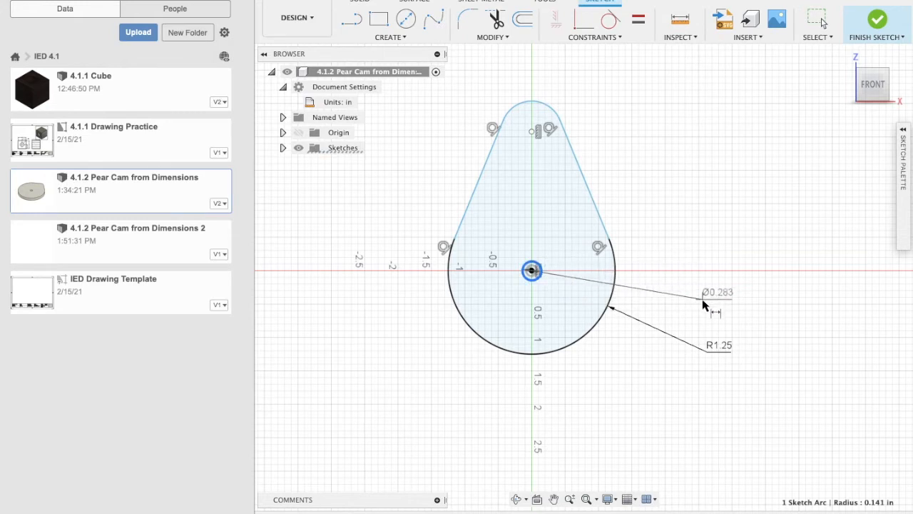
pyautogui.click(702, 303)
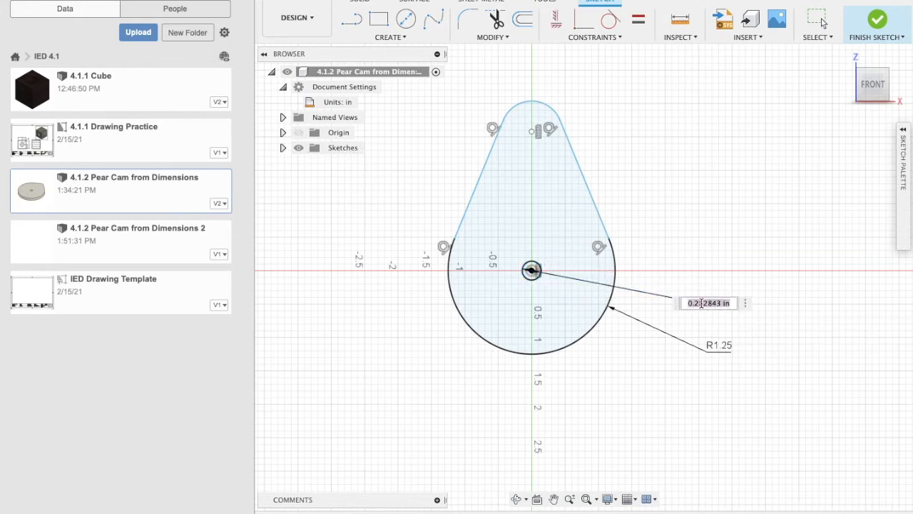
pyautogui.write('0.25')
pyautogui.press('Return')
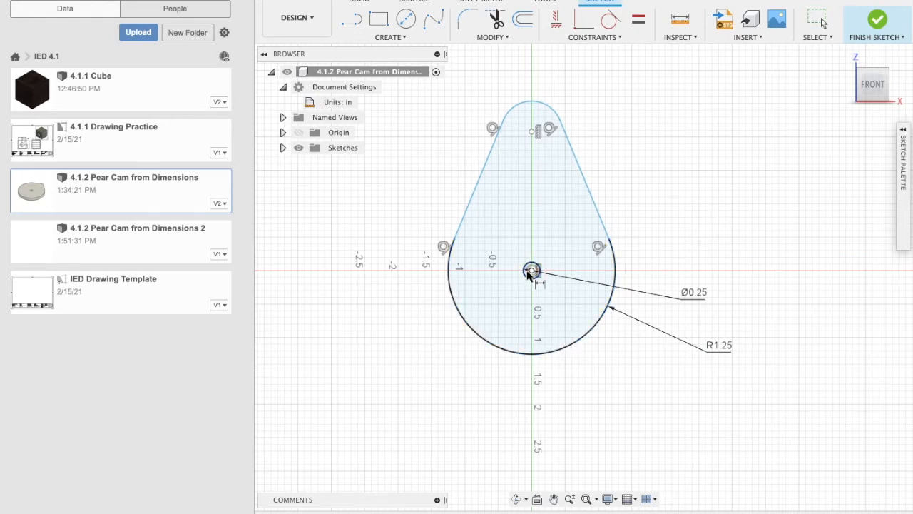
# - Dimension the small upper arc with a radius of 0.25 in
pyautogui.click(539, 105)
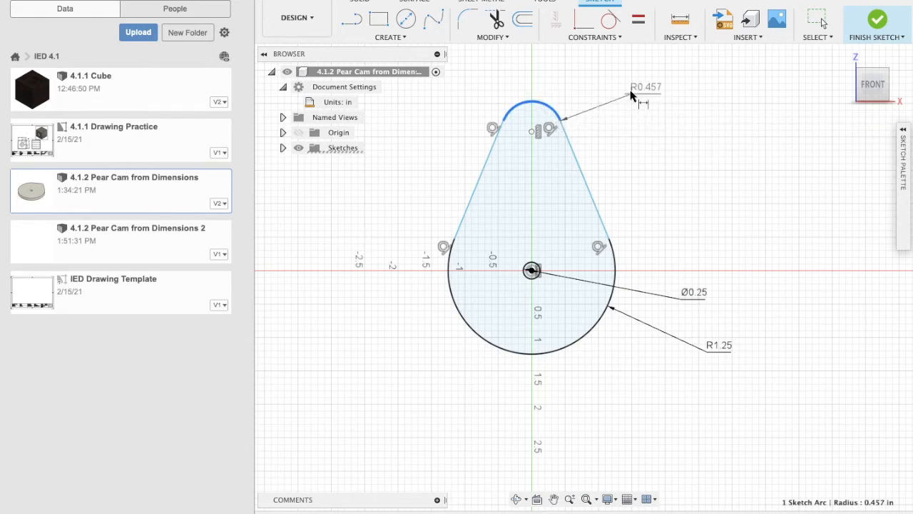
pyautogui.click(582, 87)
pyautogui.press('BackSpace')
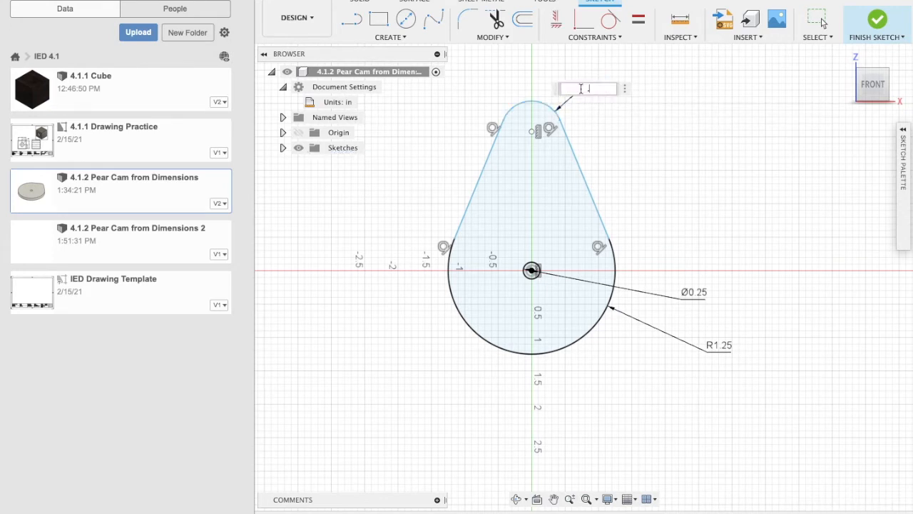
pyautogui.press('Return')
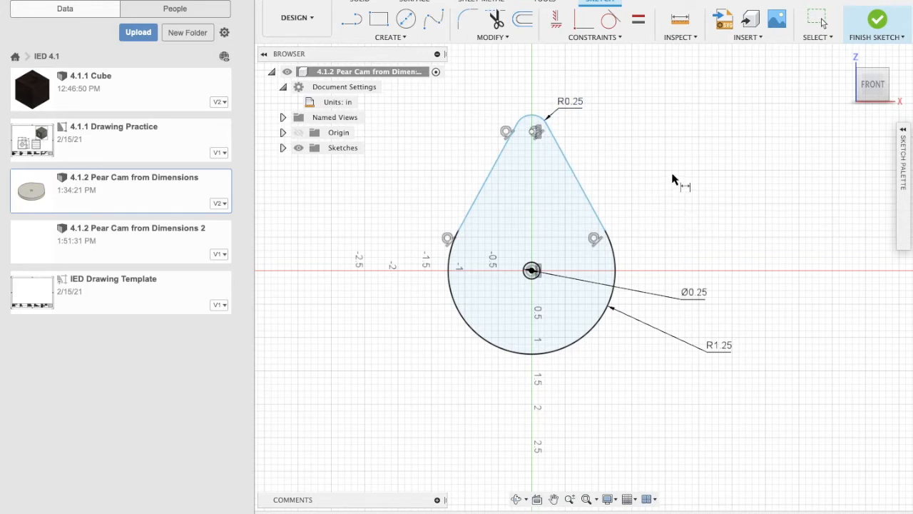
# - Dimension the vertical distance between the small upper arc's center and the origin as 1.25 in
pyautogui.click(532, 131)
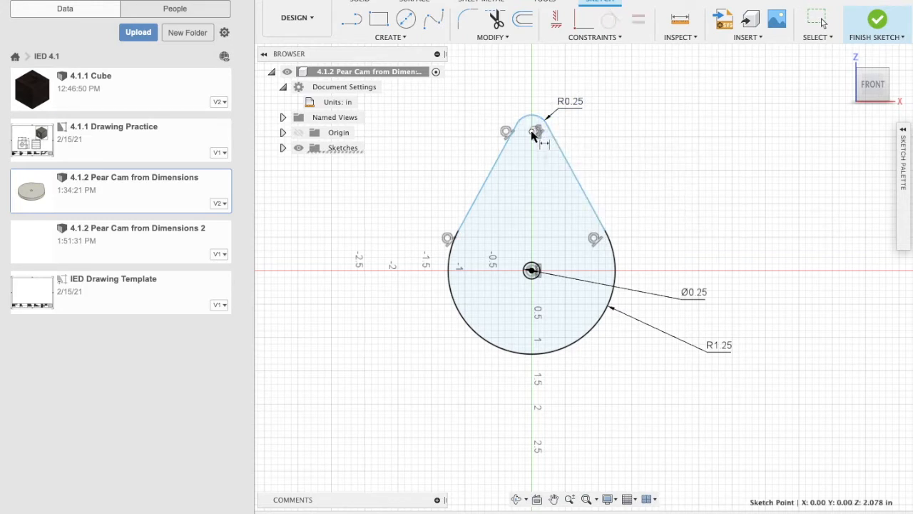
pyautogui.click(532, 271)
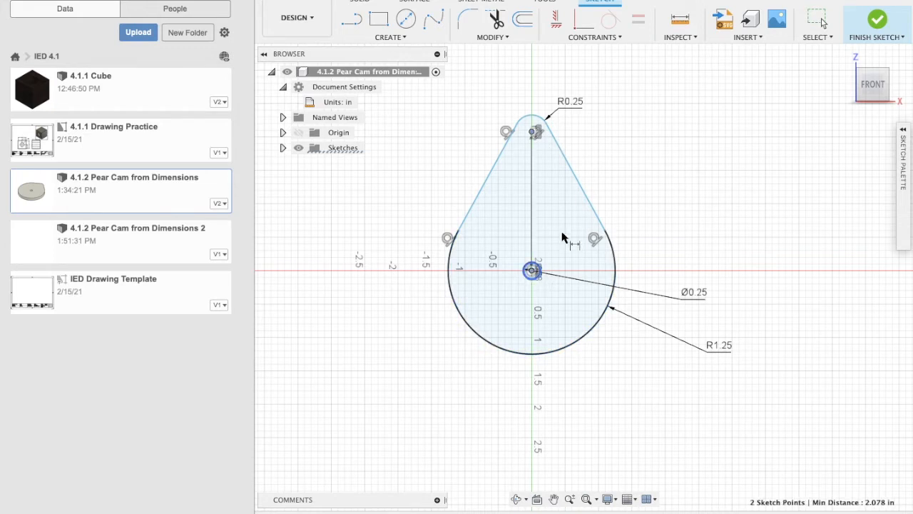
pyautogui.click(678, 198)
pyautogui.write('1.25')
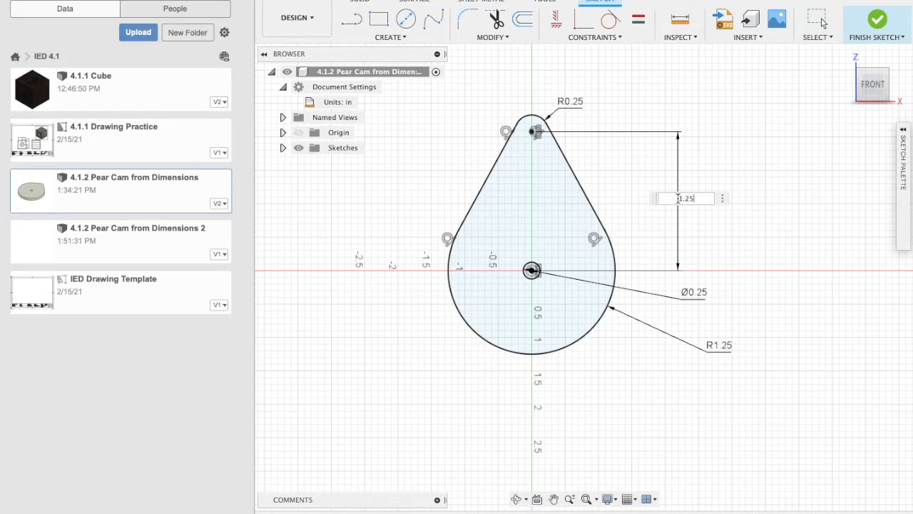
pyautogui.press('Return')
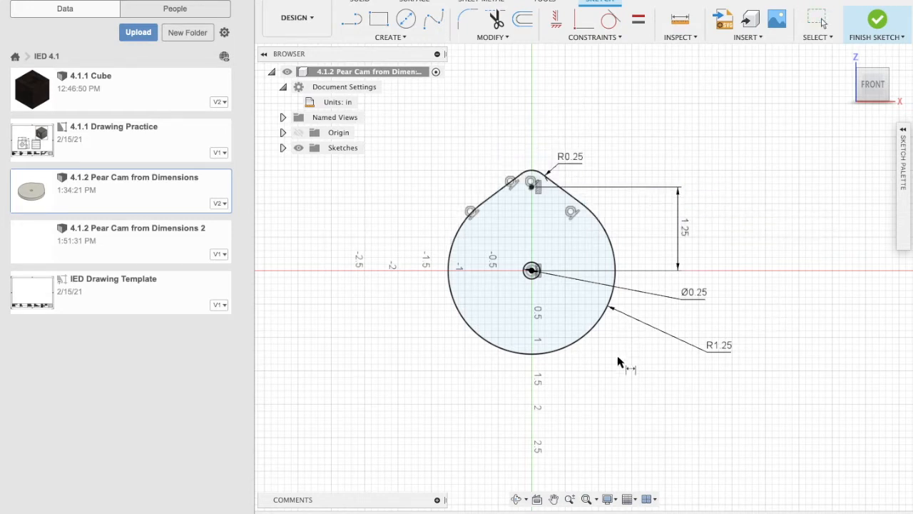
pyautogui.press('Escape')
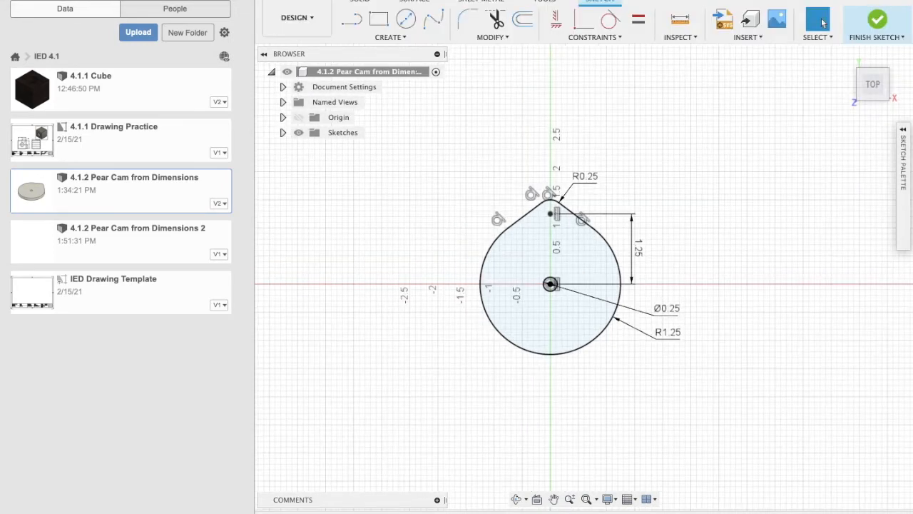
# - Finish the sketch and extrude the pear-shaped profile 0.25 in to one side as a new body
pyautogui.click(575, 1)
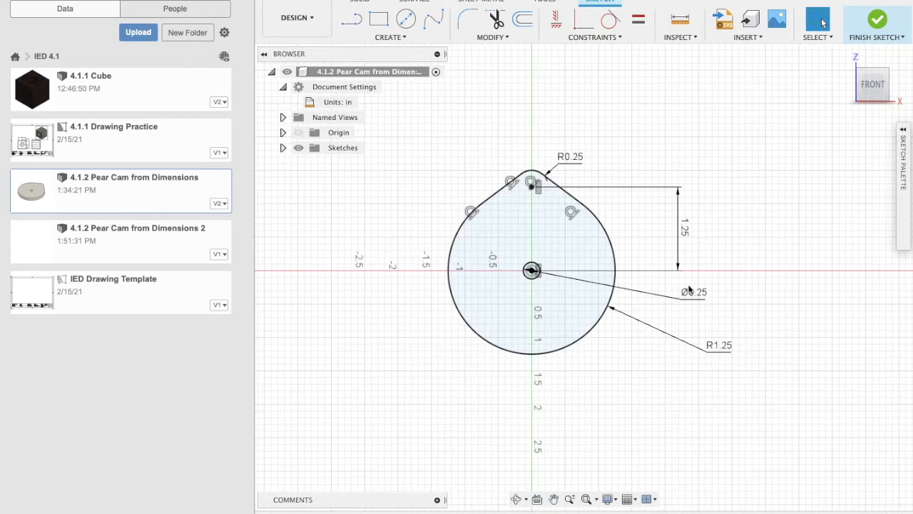
pyautogui.click(879, 25)
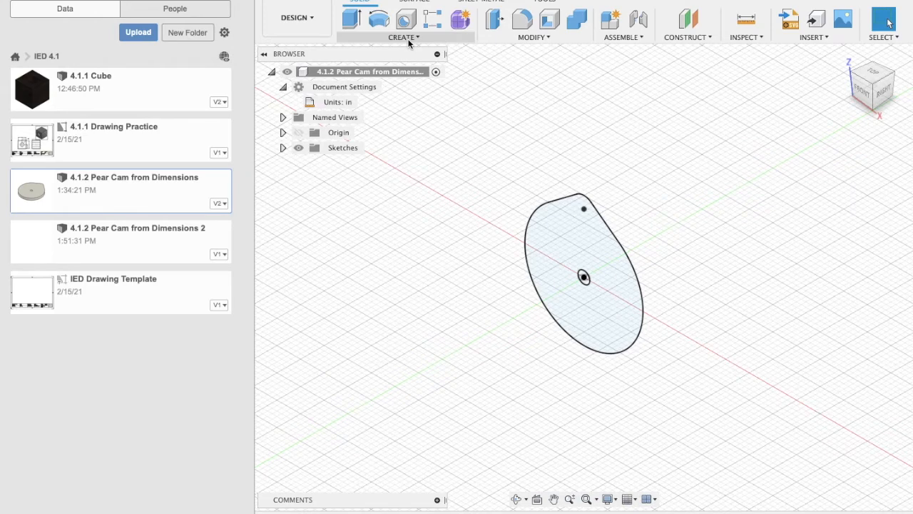
pyautogui.click(351, 19)
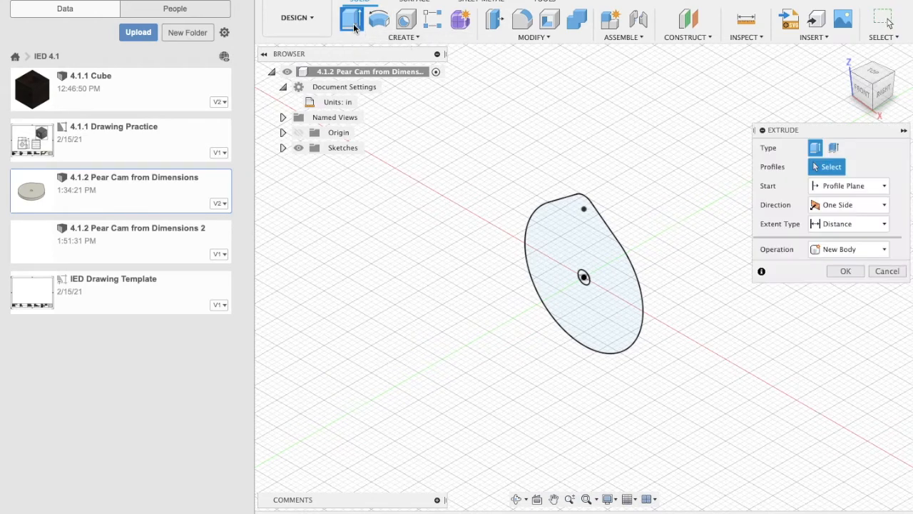
pyautogui.click(593, 229)
pyautogui.moveTo(595, 262); pyautogui.dragTo(603, 262)
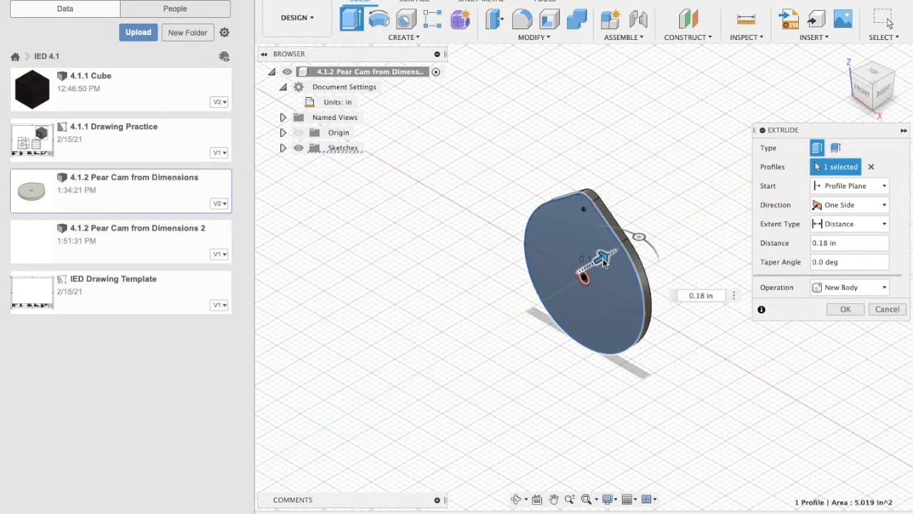
pyautogui.write('0.25')
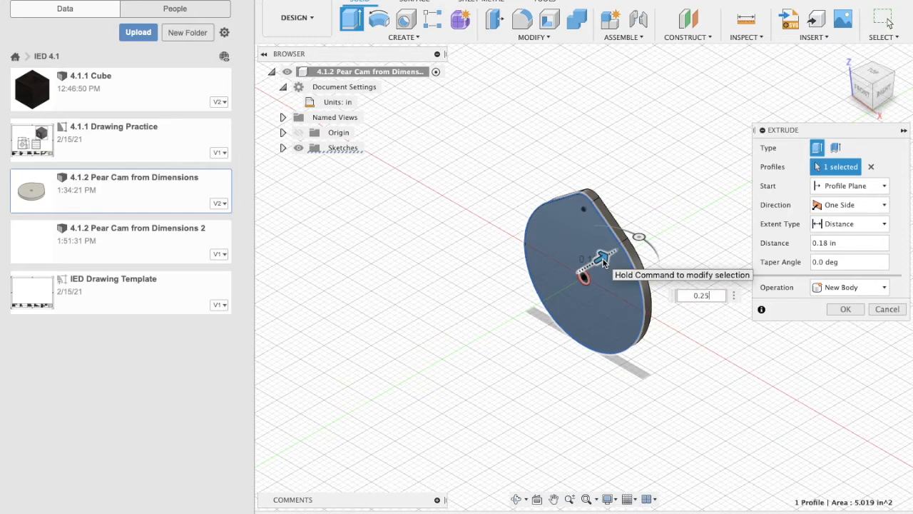
pyautogui.press('Return')
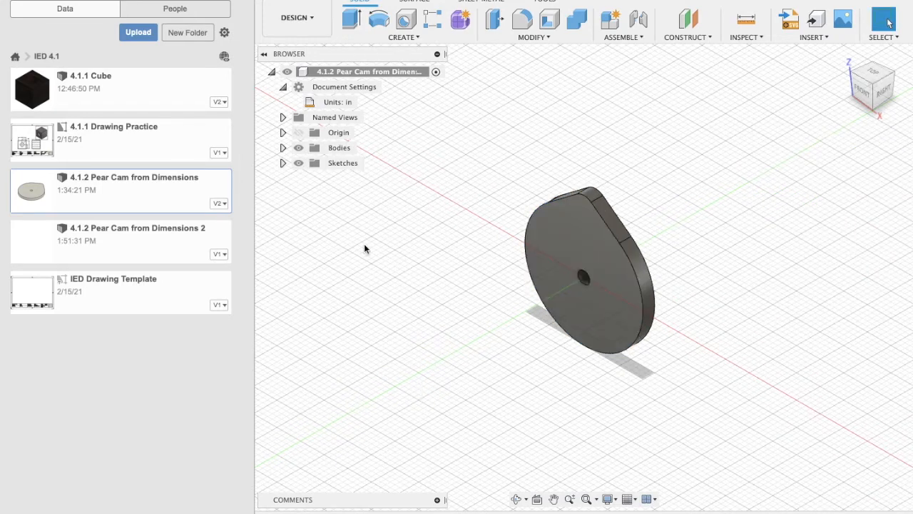
# - Open the physical material library for Body1 and expand it clear of the model
pyautogui.click(282, 86)
pyautogui.click(282, 132)
pyautogui.click(343, 149)
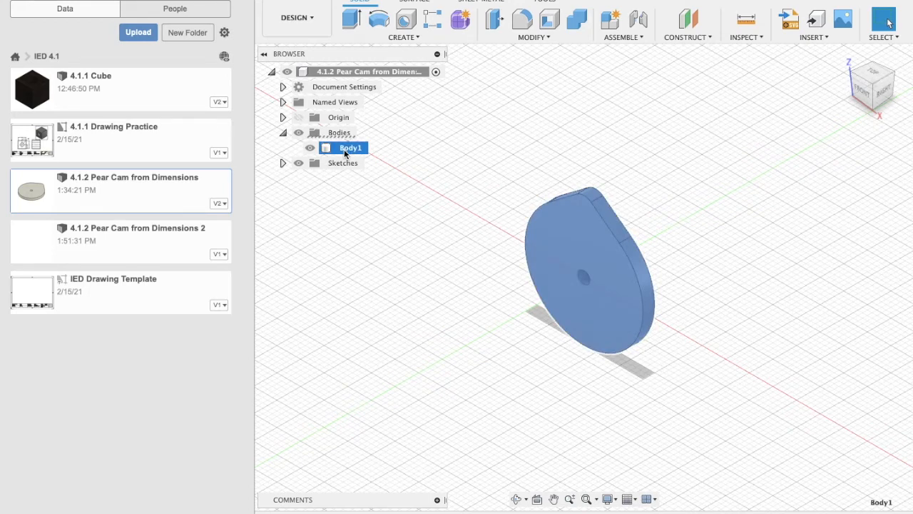
pyautogui.rightClick(344, 149)
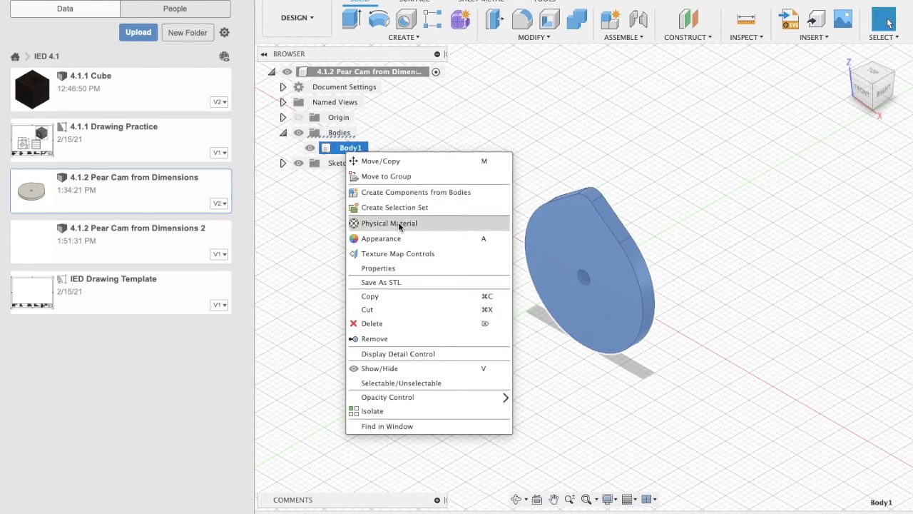
pyautogui.click(398, 224)
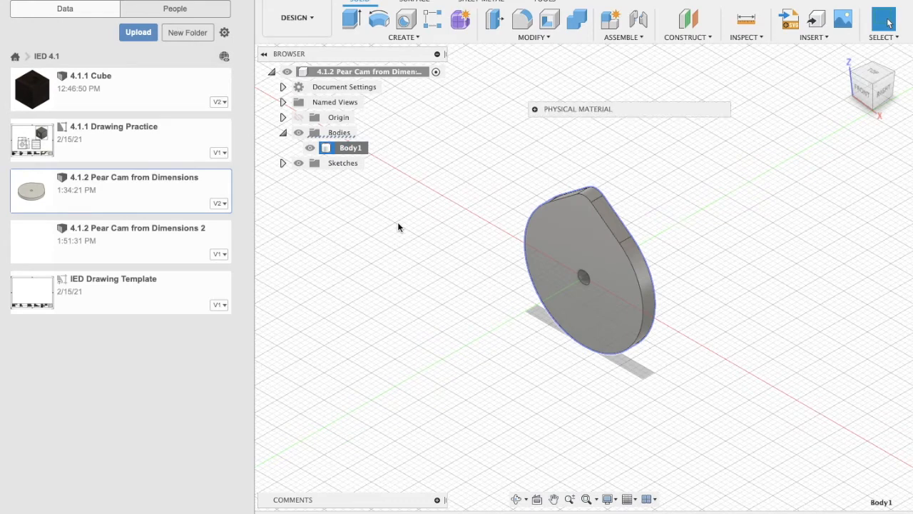
pyautogui.moveTo(616, 109); pyautogui.dragTo(771, 162)
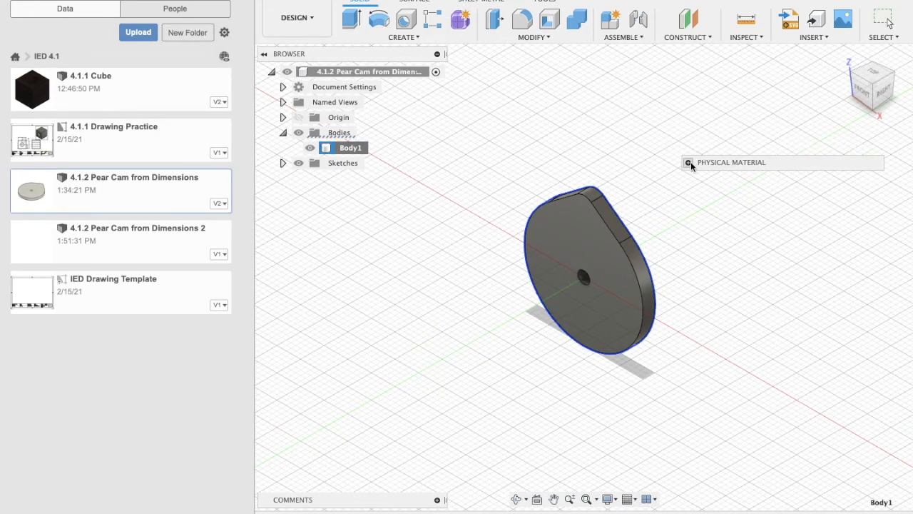
pyautogui.click(689, 162)
# - Try a transparent plastic from the Fusion 360 Material Library as the cam body's physical material
pyautogui.scroll(-1, 757, 339)
pyautogui.scroll(-10, 757, 339)
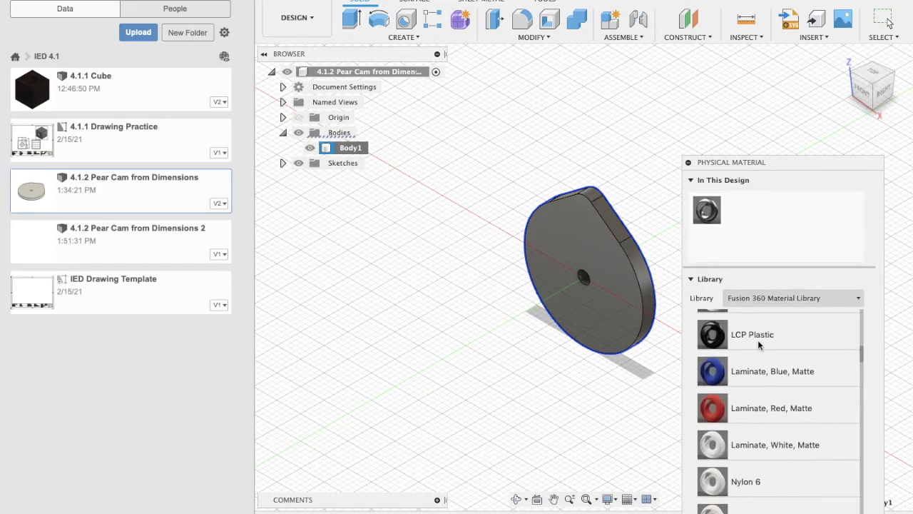
pyautogui.scroll(-3, 758, 340)
pyautogui.scroll(-4, 758, 339)
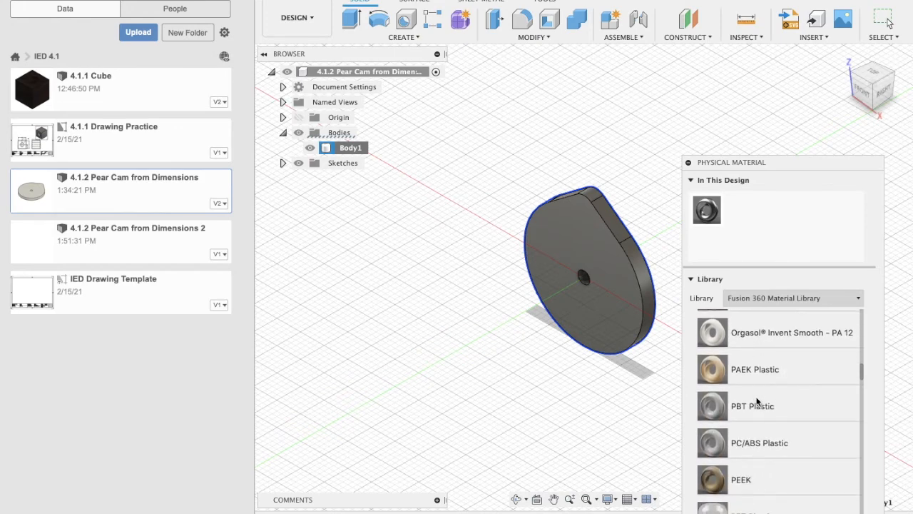
pyautogui.scroll(-3, 758, 402)
pyautogui.moveTo(718, 430); pyautogui.dragTo(614, 253)
# - Assign the Acrylic plastic to the cam body as its physical material and close the material library
pyautogui.scroll(-5, 746, 366)
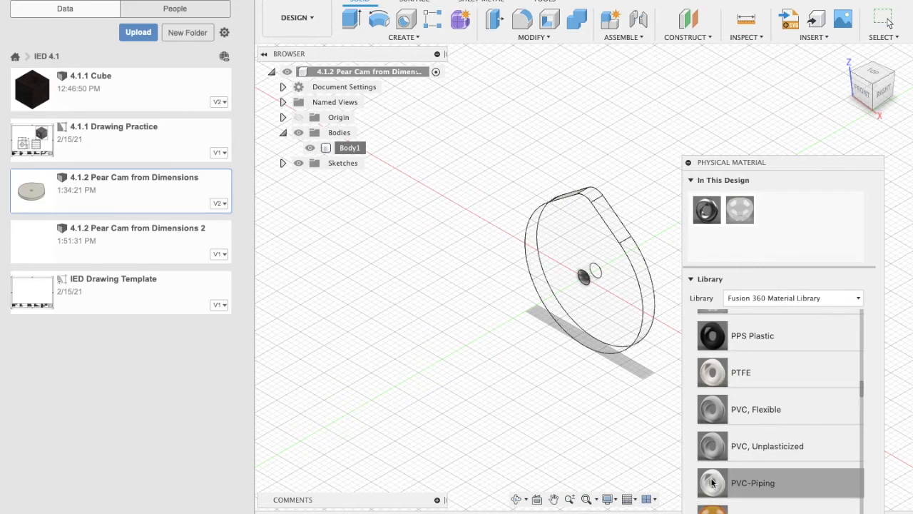
pyautogui.scroll(10, 712, 452)
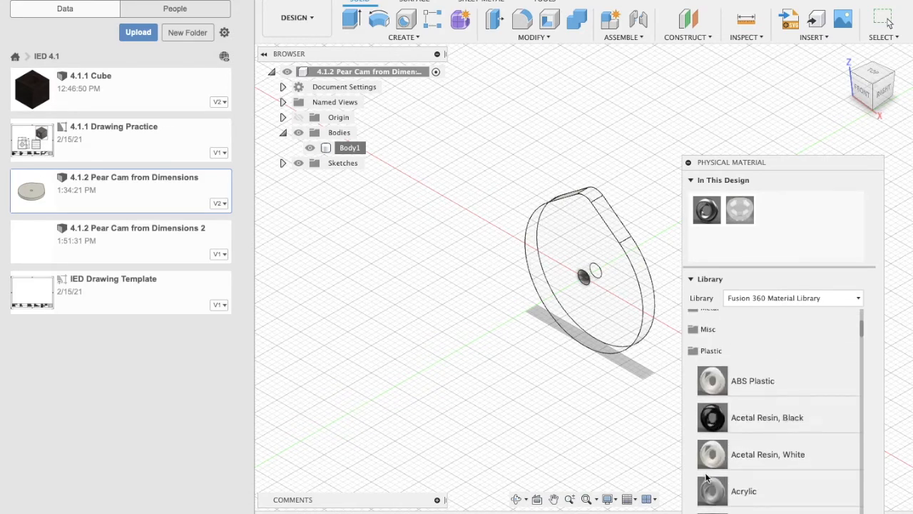
pyautogui.moveTo(712, 491); pyautogui.dragTo(621, 300)
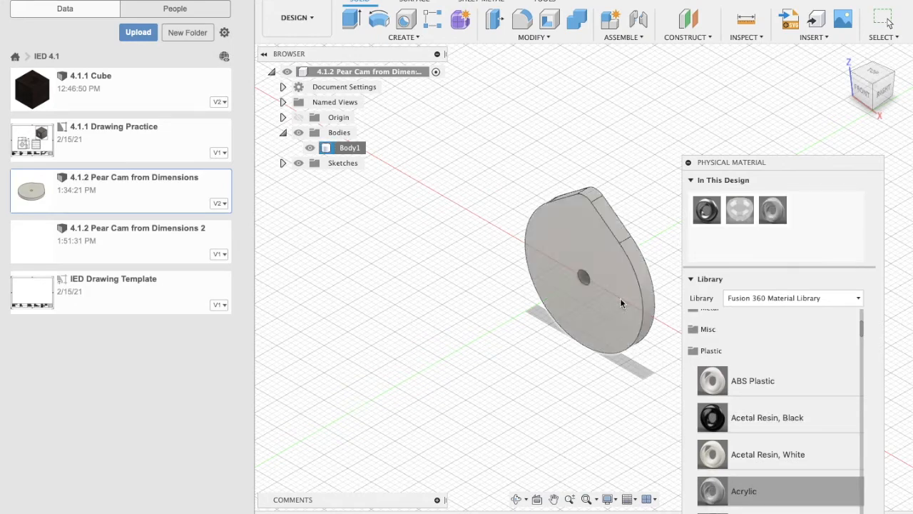
pyautogui.click(688, 163)
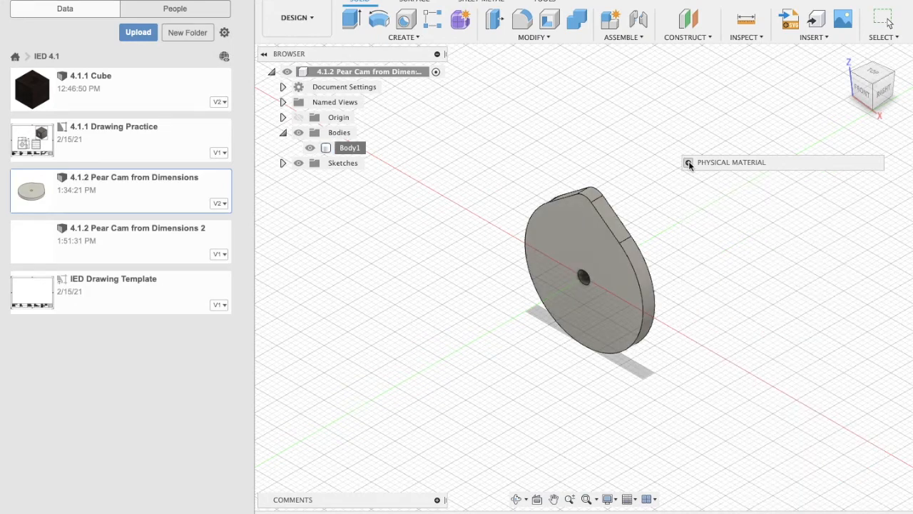
pyautogui.click(343, 149)
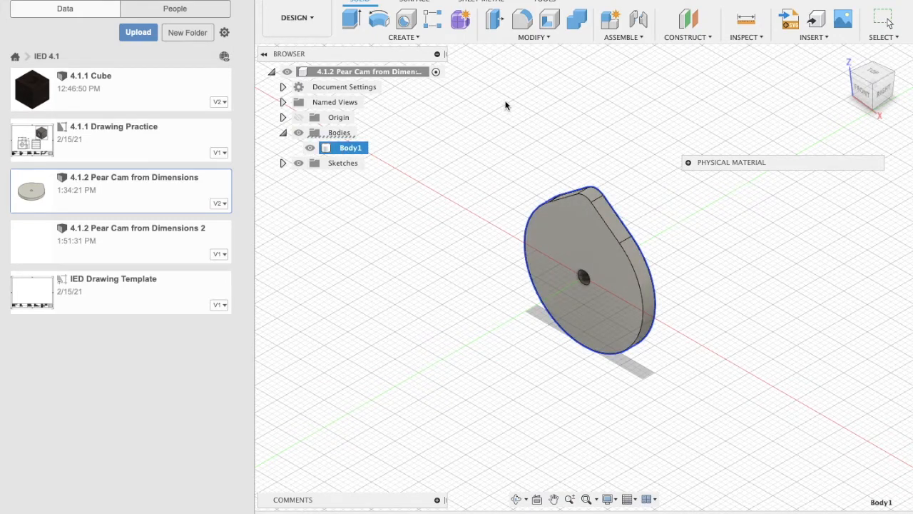
pyautogui.click(599, 72)
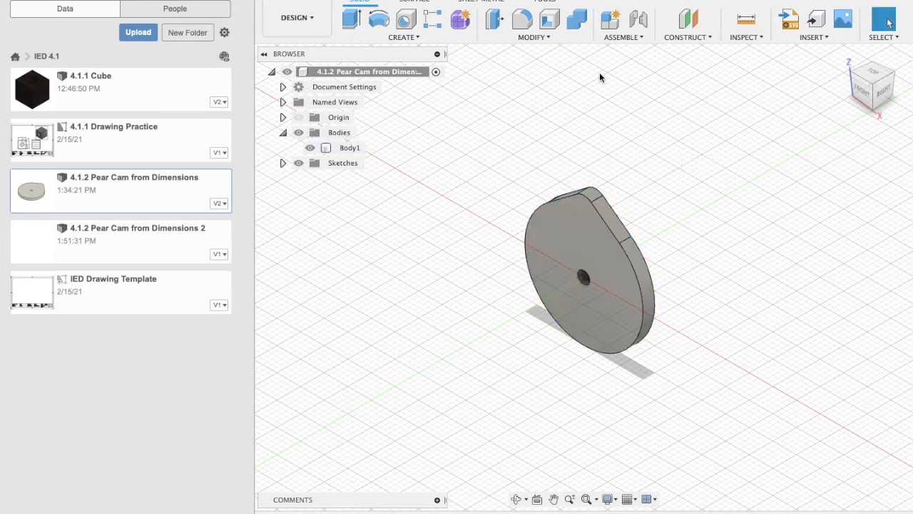
# - Check Body1's mass, volume, physical material and appearance in its properties
pyautogui.rightClick(357, 148)
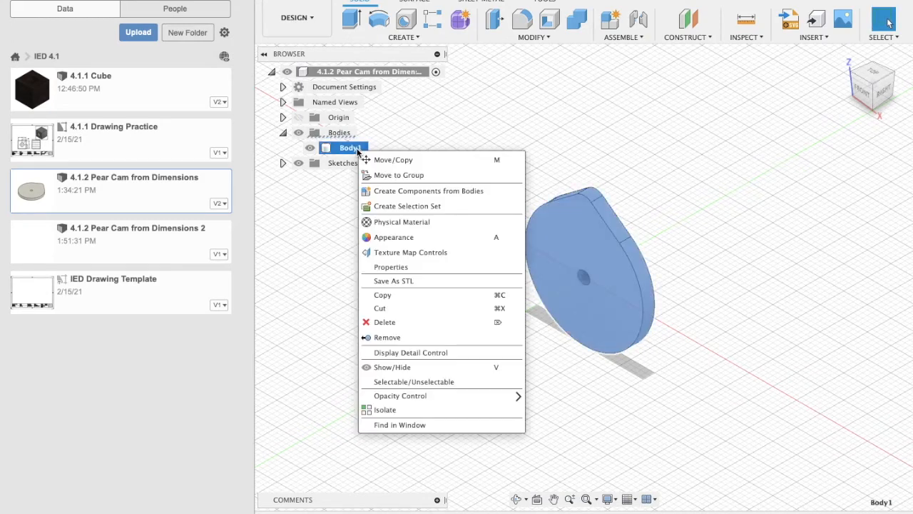
pyautogui.click(404, 267)
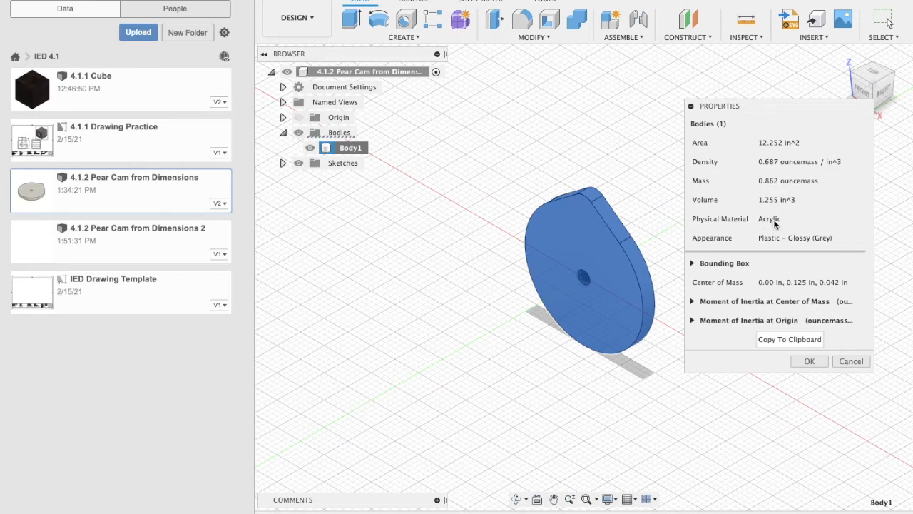
pyautogui.click(797, 360)
pyautogui.click(702, 179)
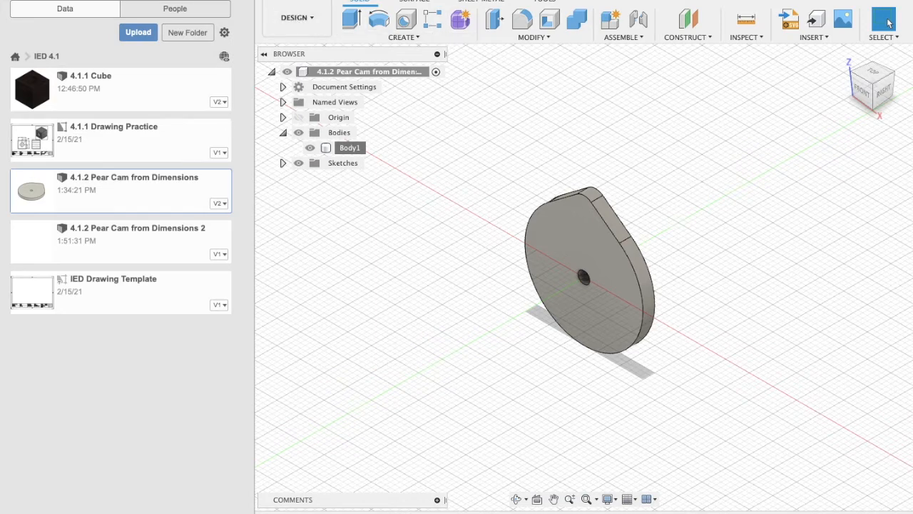
# - Create a new full-assembly drawing from the design with the IED Drawing Template from the IED 4.1 project, and refresh the project folder's data
pyautogui.click(292, 1)
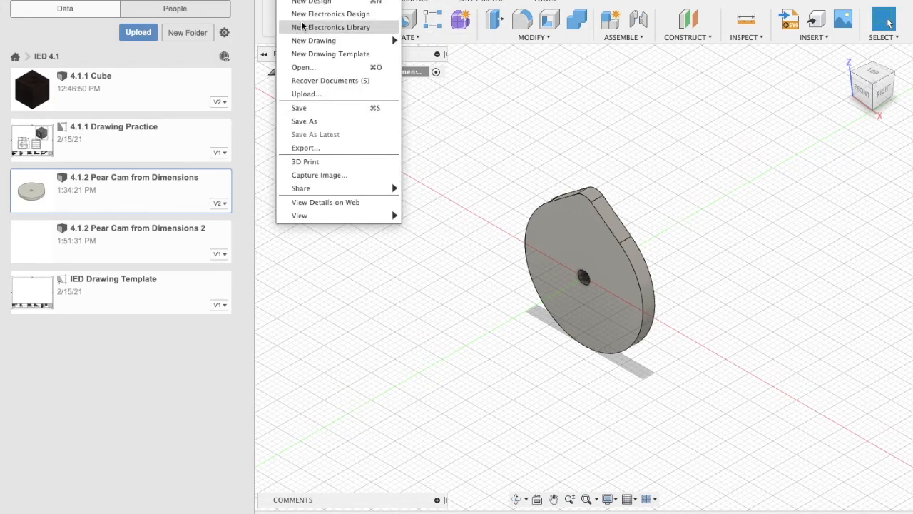
pyautogui.moveTo(306, 43)
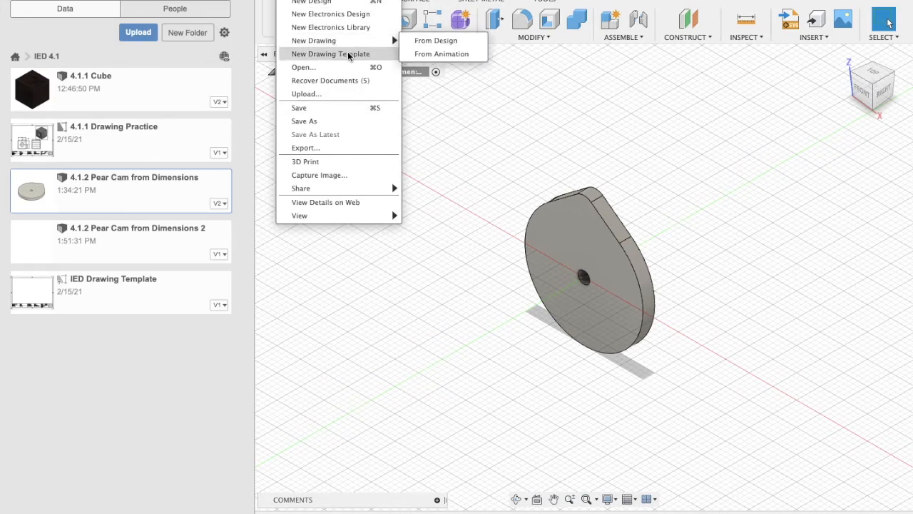
pyautogui.click(431, 43)
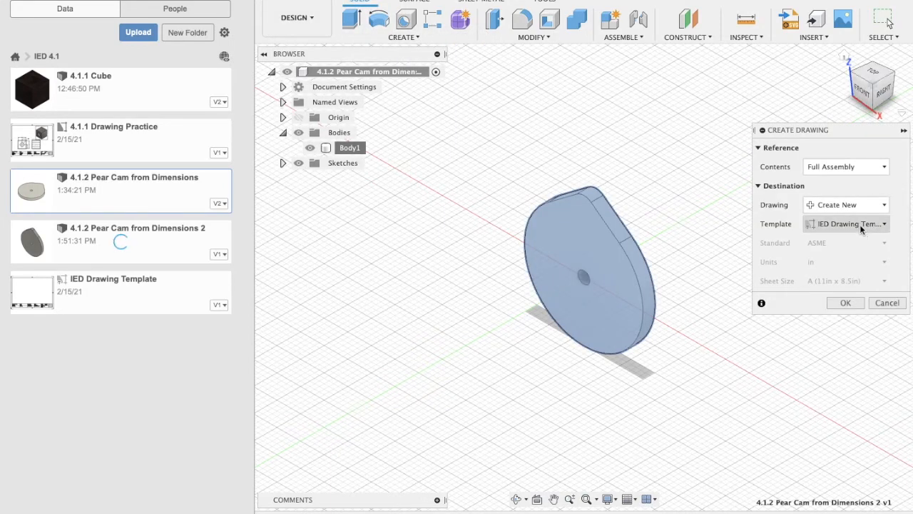
pyautogui.click(856, 223)
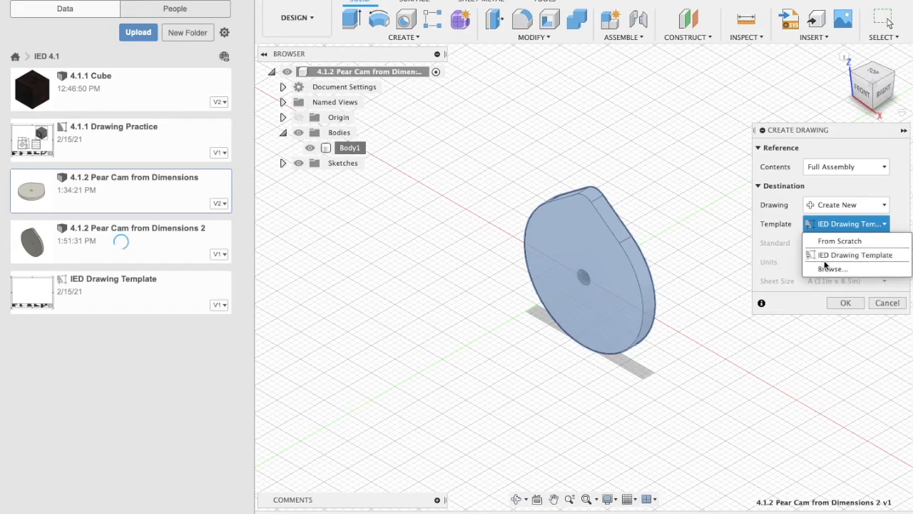
pyautogui.click(832, 269)
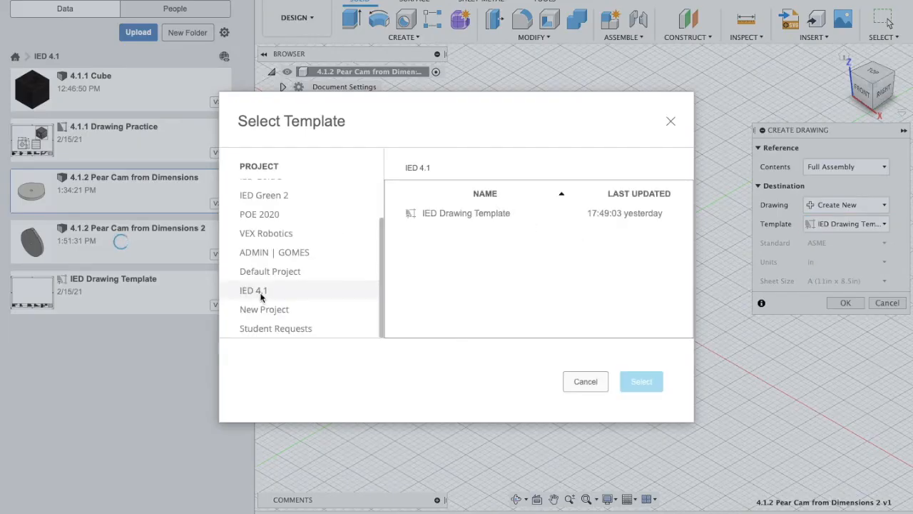
pyautogui.click(476, 214)
pyautogui.click(653, 383)
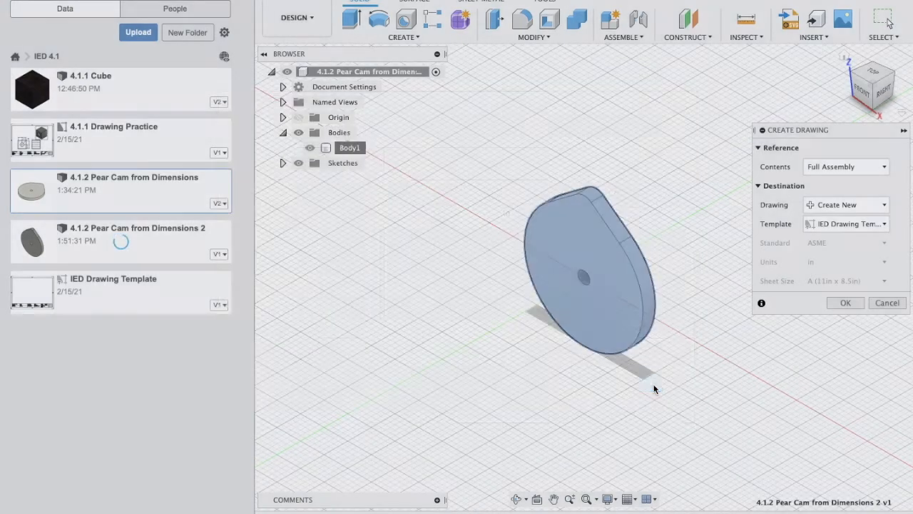
pyautogui.click(846, 304)
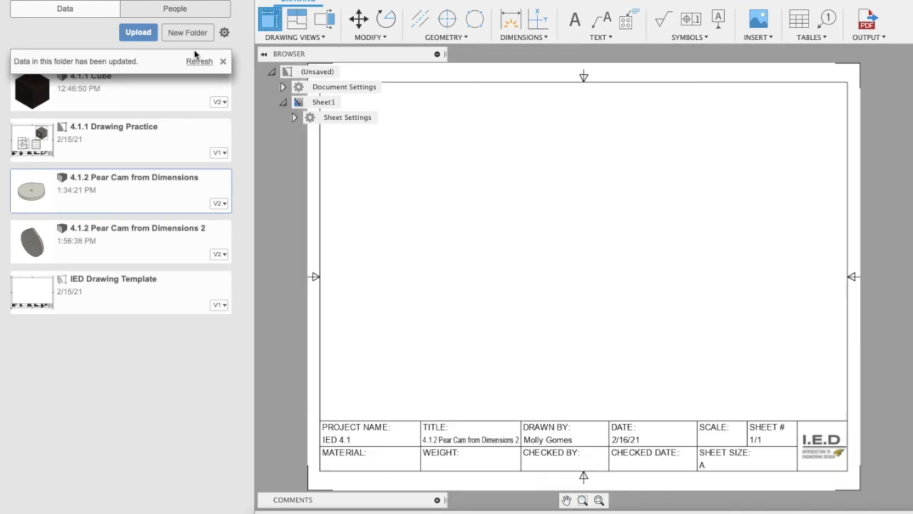
pyautogui.click(203, 61)
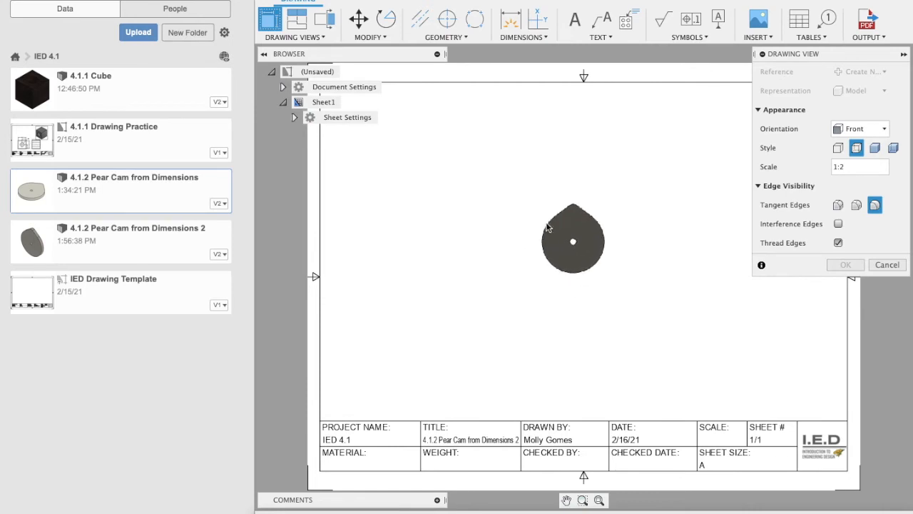
# - Place a base view of the cam in the named FRONT orientation at 1:1 scale in the lower-left area of the sheet
pyautogui.click(694, 211)
pyautogui.click(863, 129)
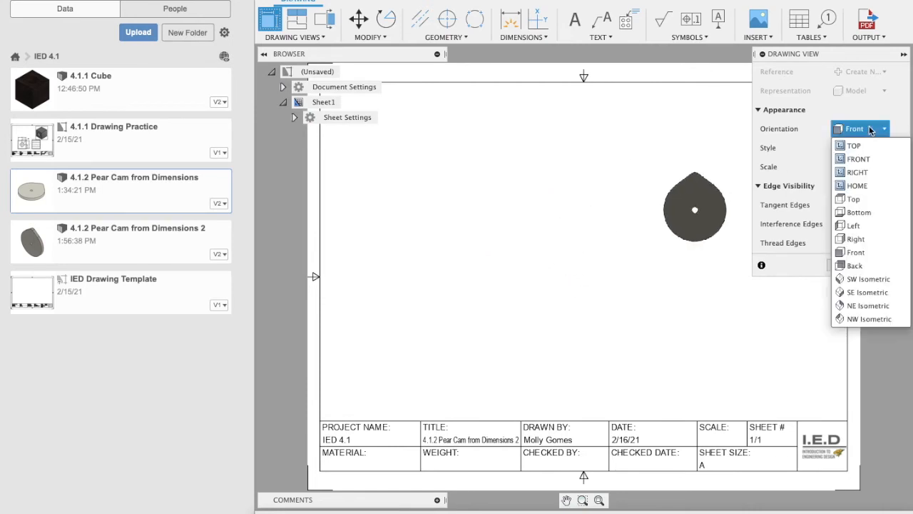
pyautogui.click(856, 146)
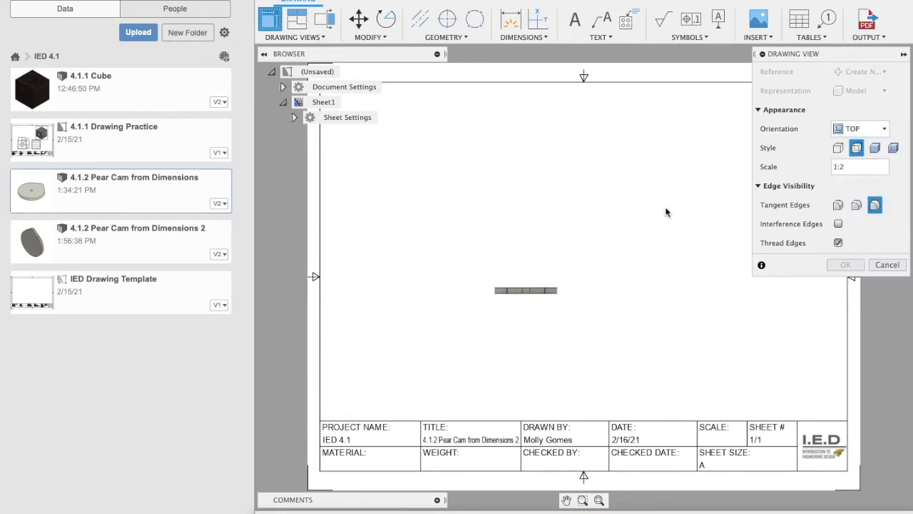
pyautogui.click(879, 131)
pyautogui.click(868, 159)
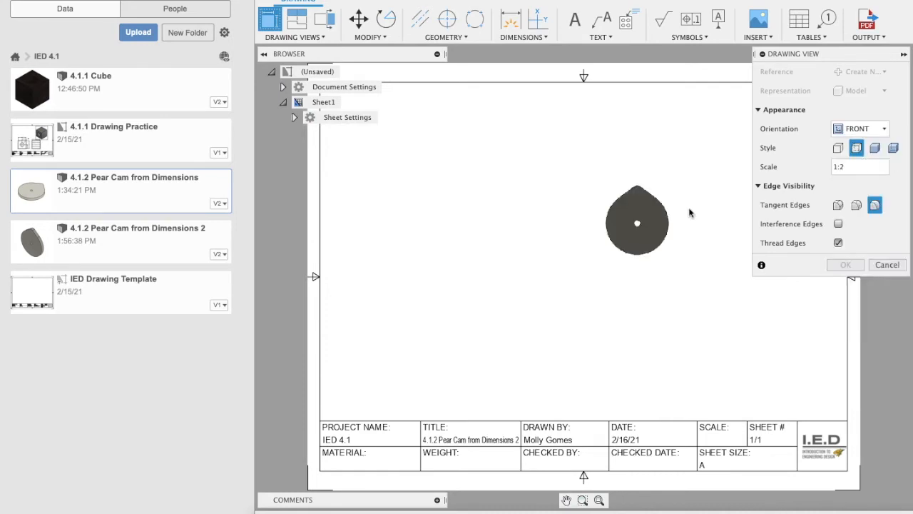
pyautogui.click(693, 155)
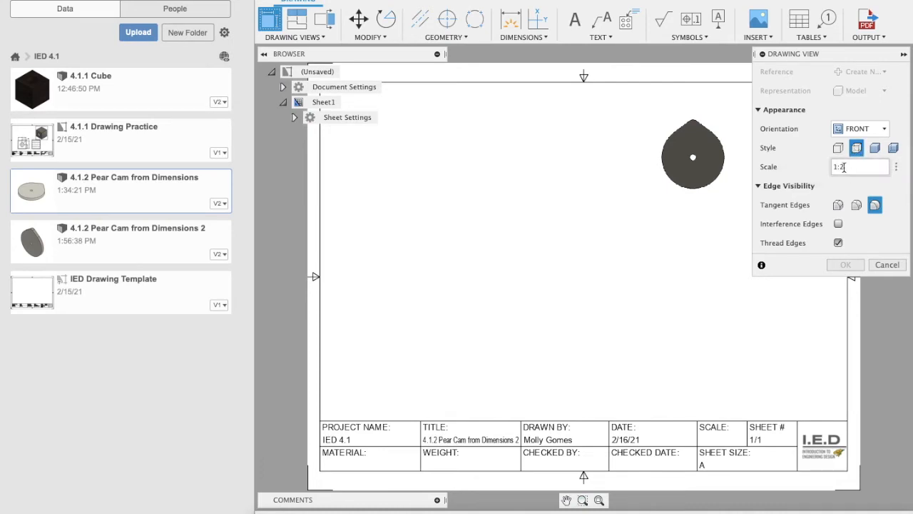
pyautogui.write('1')
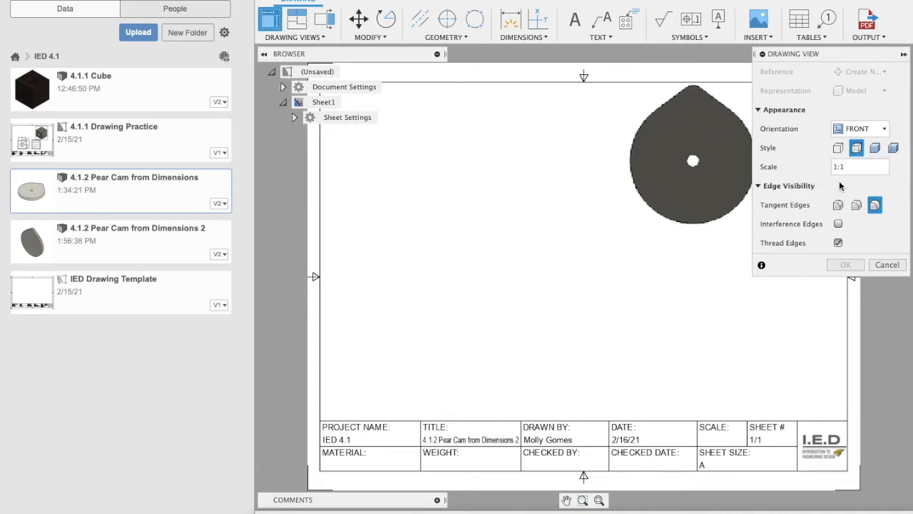
pyautogui.click(427, 330)
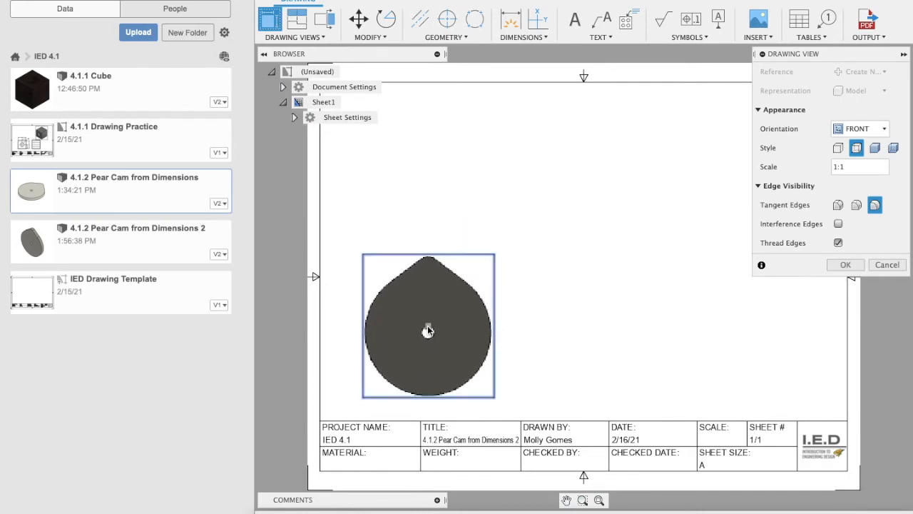
pyautogui.click(840, 265)
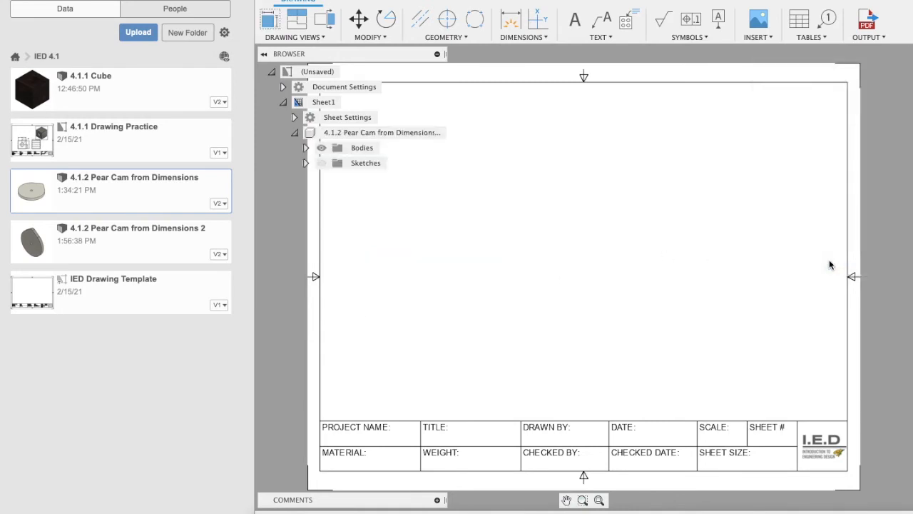
# - Project a side view to the right of the front view and an isometric view in the sheet's upper-right area
pyautogui.click(297, 20)
pyautogui.click(441, 293)
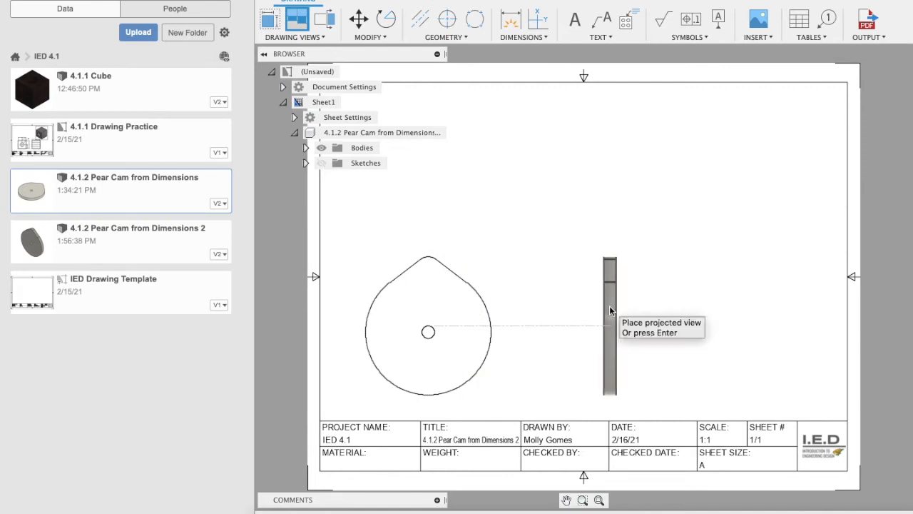
pyautogui.click(607, 306)
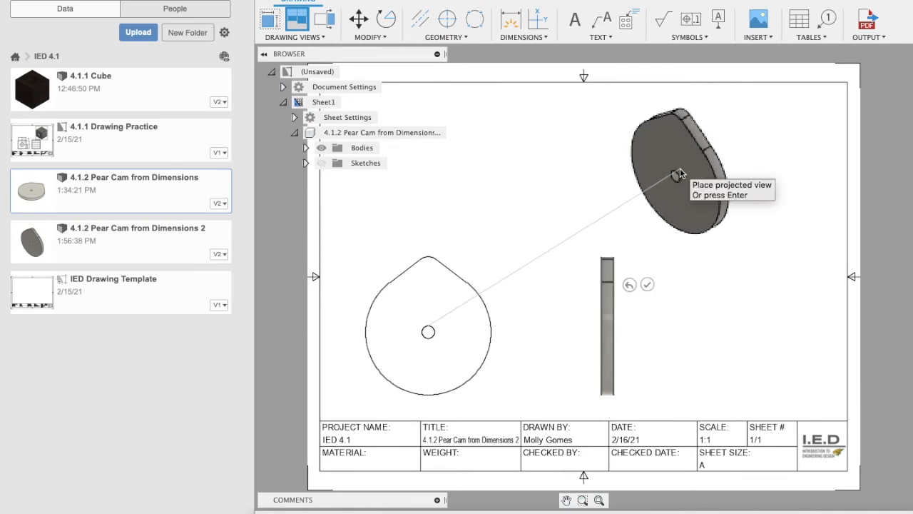
pyautogui.click(692, 173)
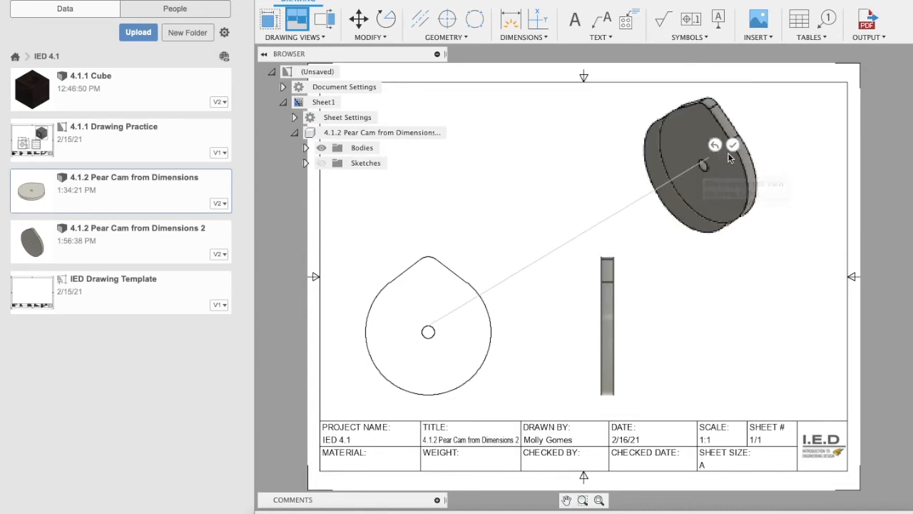
pyautogui.click(733, 145)
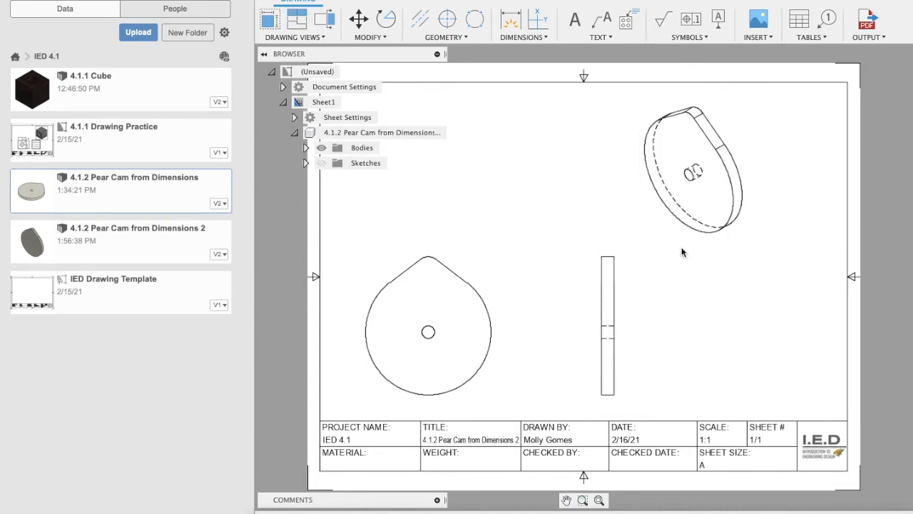
# - Change the isometric view's style to Shaded
pyautogui.doubleClick(710, 162)
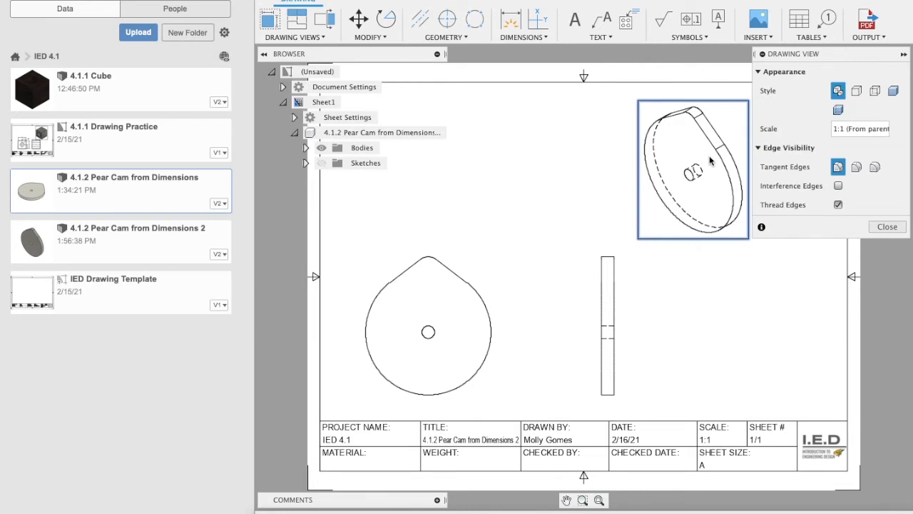
pyautogui.click(892, 92)
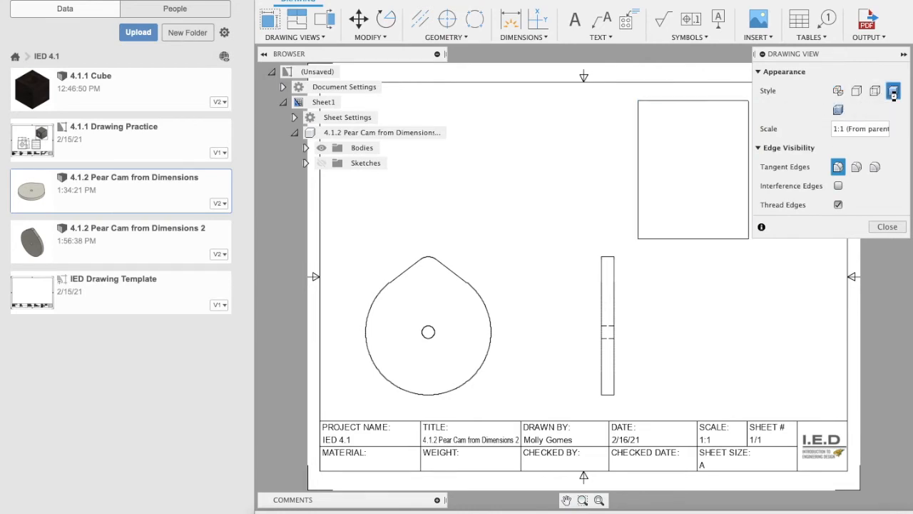
pyautogui.click(887, 227)
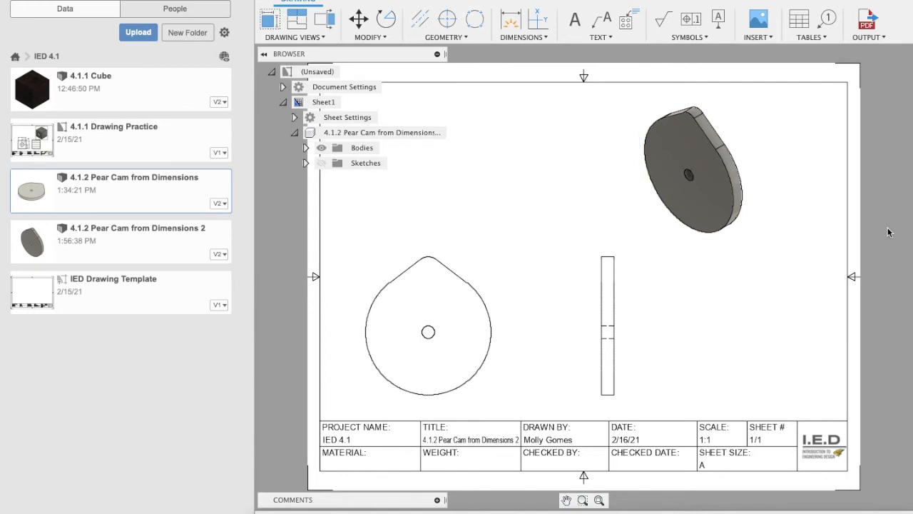
# - Add center marks to the front view's hole and tip arc, and a centerline through the hole in the side view
pyautogui.click(448, 22)
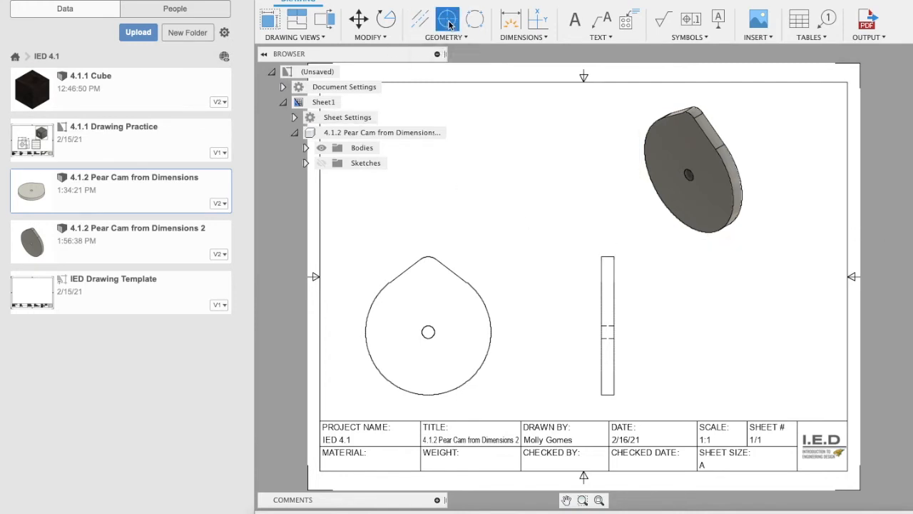
pyautogui.click(428, 332)
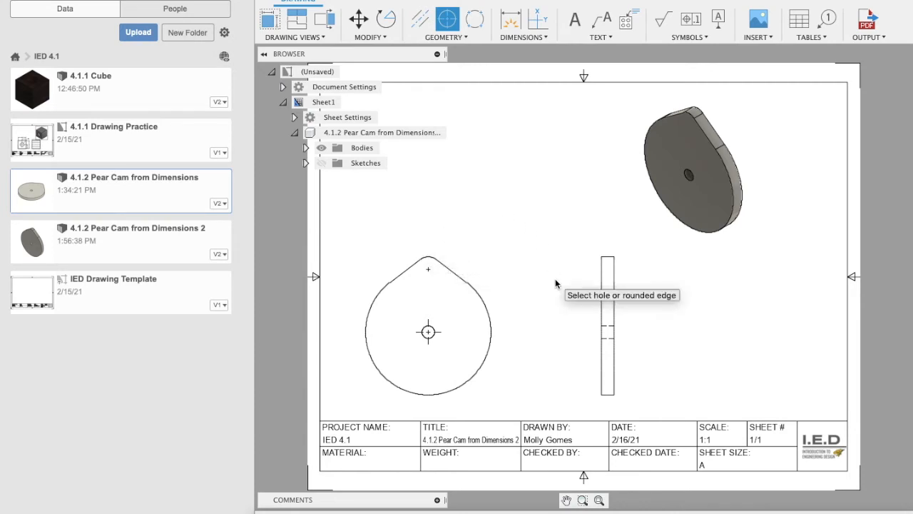
pyautogui.click(420, 20)
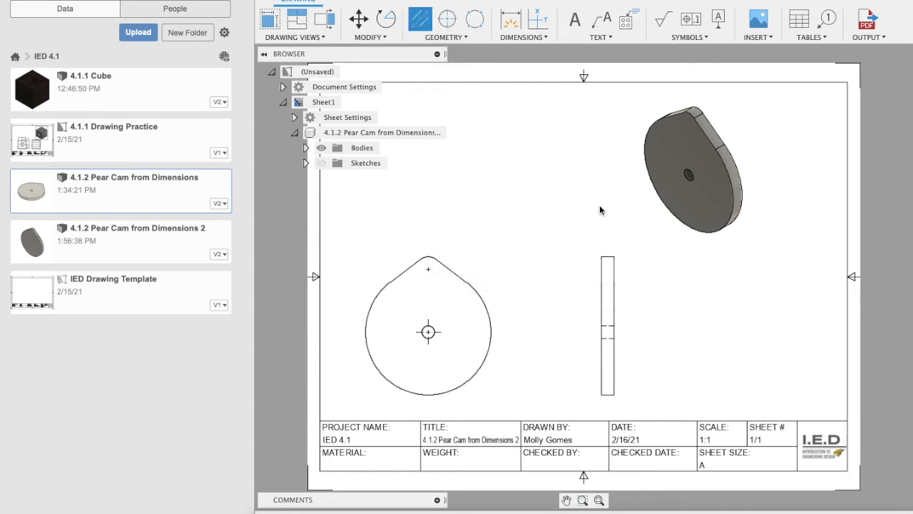
pyautogui.click(608, 326)
pyautogui.click(607, 338)
# - Dimension the cam's thickness above the side view and the vertical distance between the hole and tip-arc centers in the front view
pyautogui.click(511, 25)
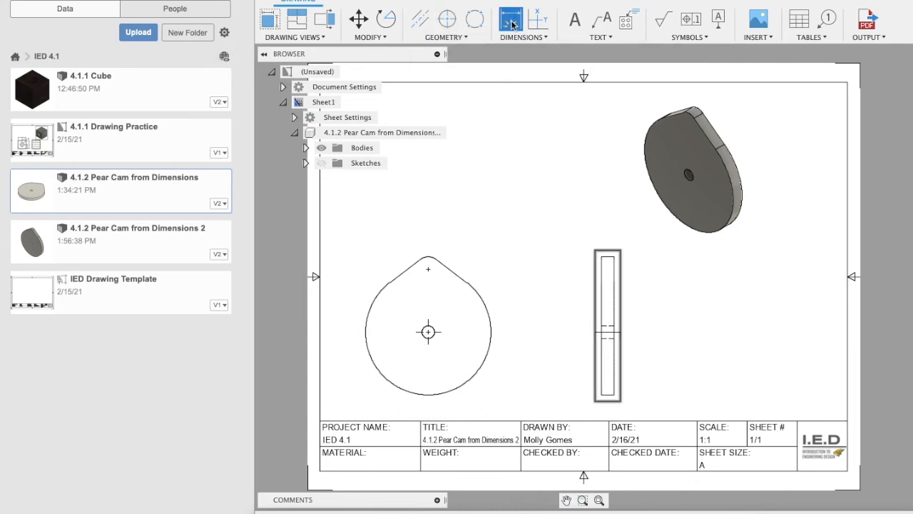
pyautogui.click(603, 257)
pyautogui.click(618, 261)
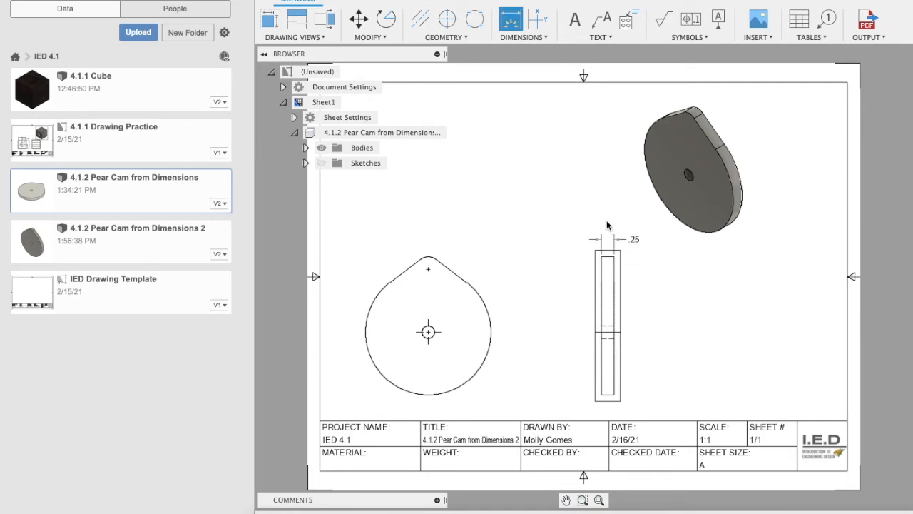
pyautogui.click(607, 230)
pyautogui.click(428, 333)
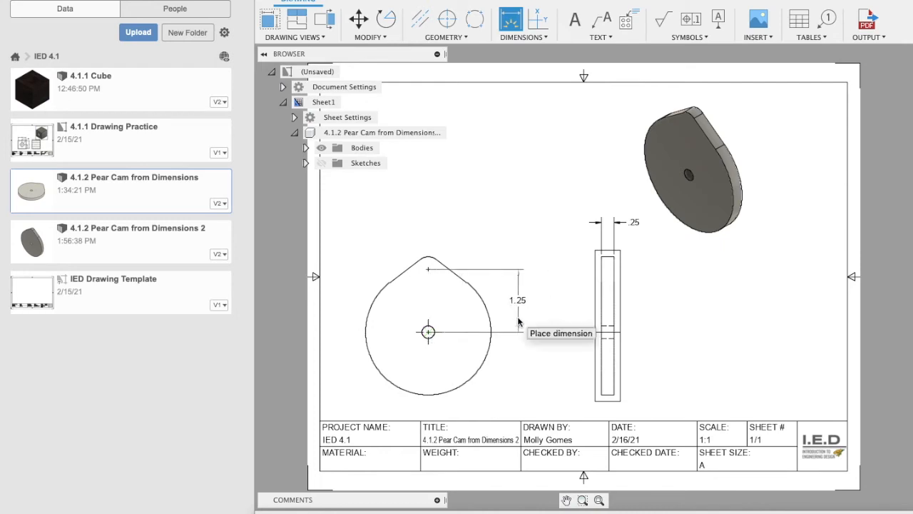
pyautogui.click(515, 323)
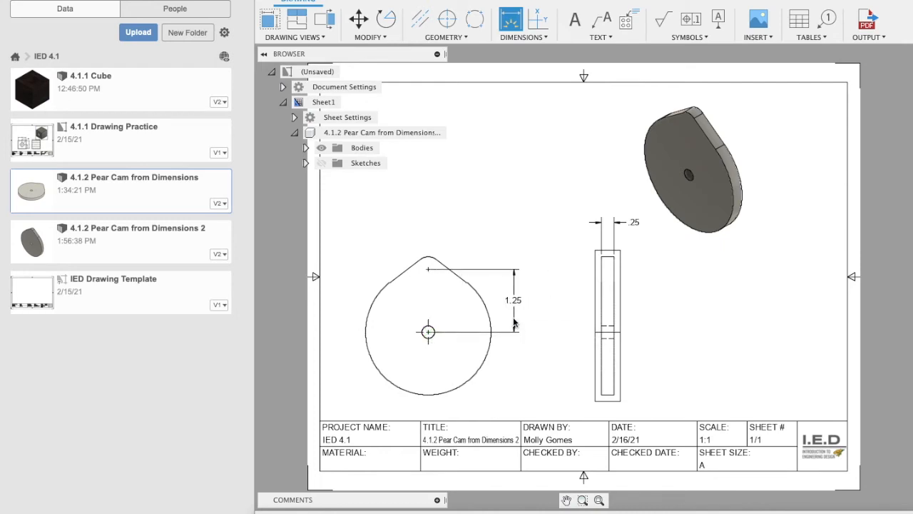
# - Add radius dimensions to the tip arc and the large lower arc of the front view
pyautogui.click(545, 37)
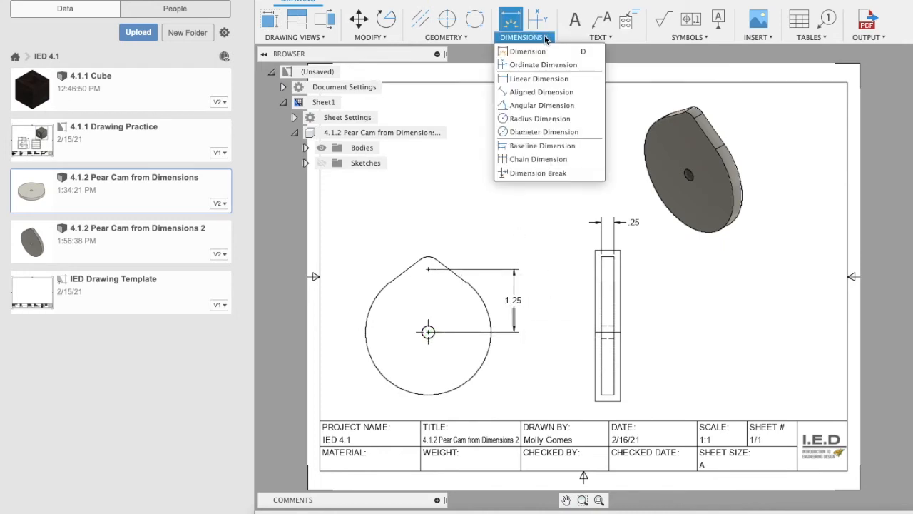
pyautogui.click(533, 119)
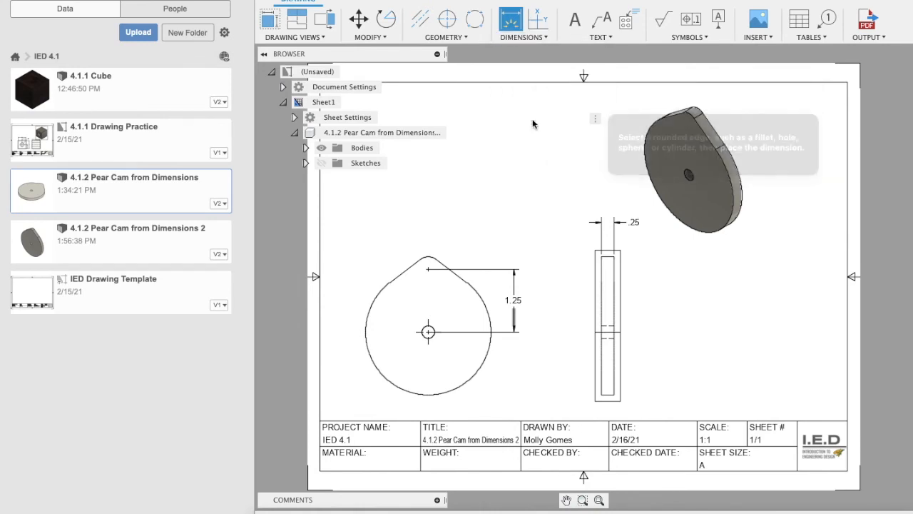
pyautogui.click(430, 262)
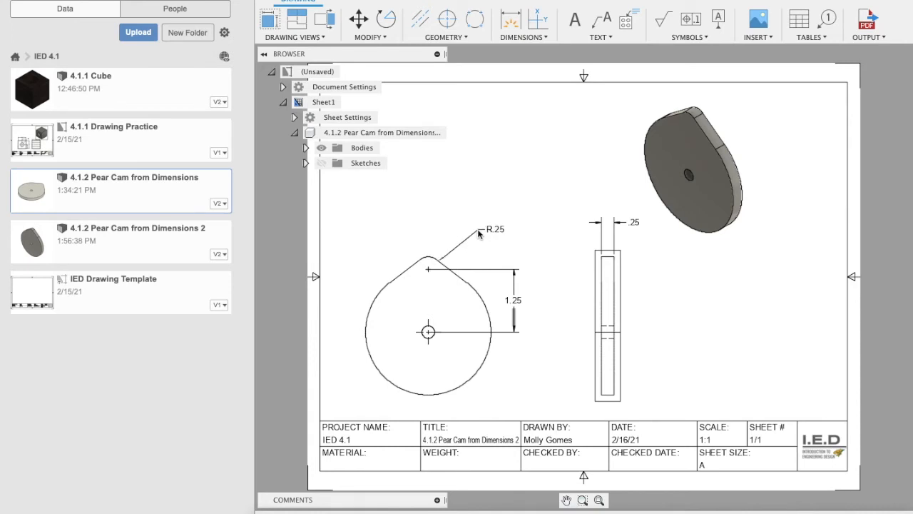
pyautogui.click(490, 235)
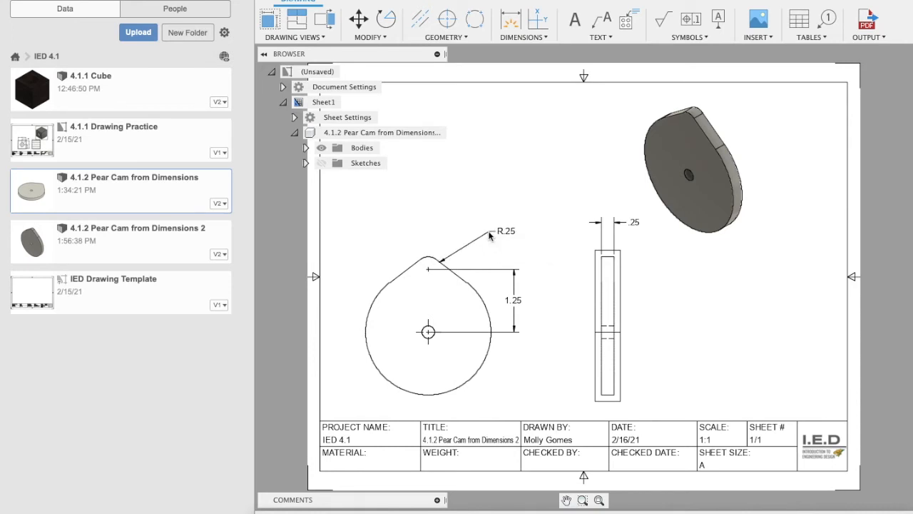
pyautogui.click(524, 38)
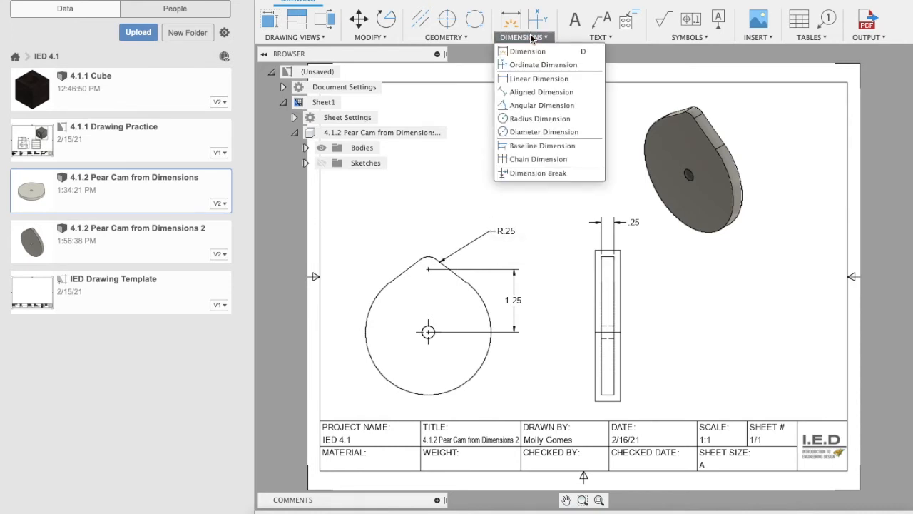
pyautogui.click(536, 119)
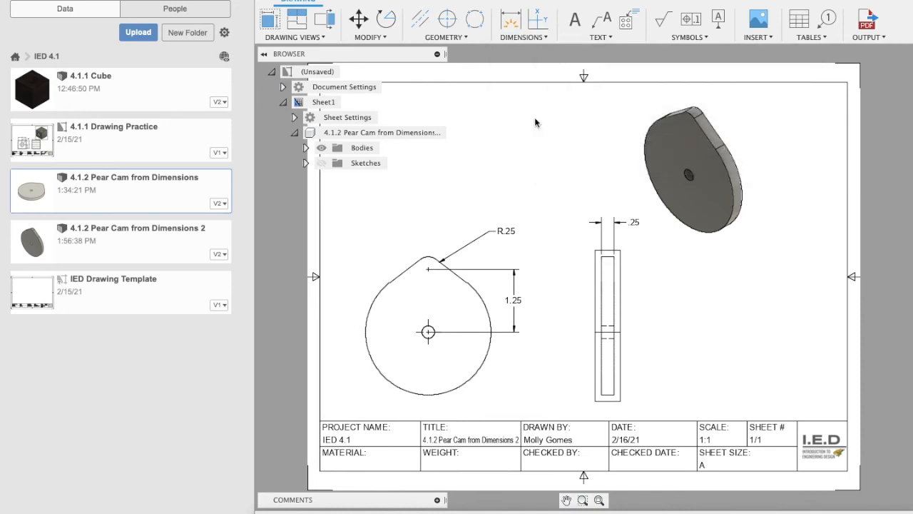
pyautogui.click(455, 388)
pyautogui.click(507, 398)
# - Add a diameter dimension to the center hole in the front view
pyautogui.click(514, 39)
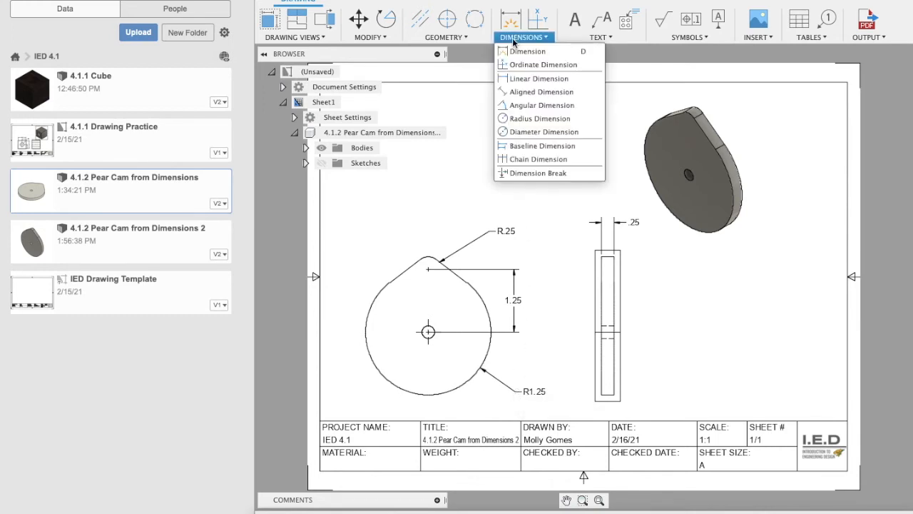
pyautogui.click(526, 132)
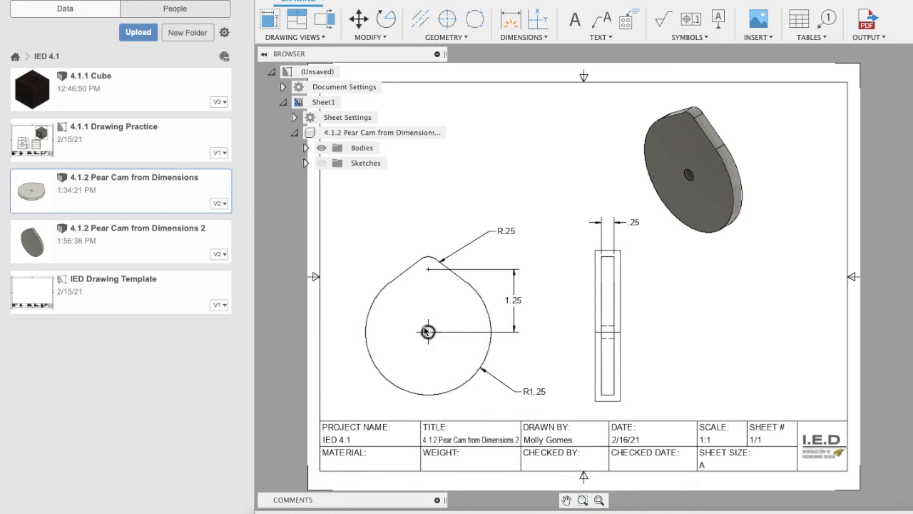
pyautogui.click(428, 332)
pyautogui.click(519, 365)
# - Set the drawing's text height to 0.24 in and its dimension format to Fractional, with 1/4 linear precision
pyautogui.click(282, 87)
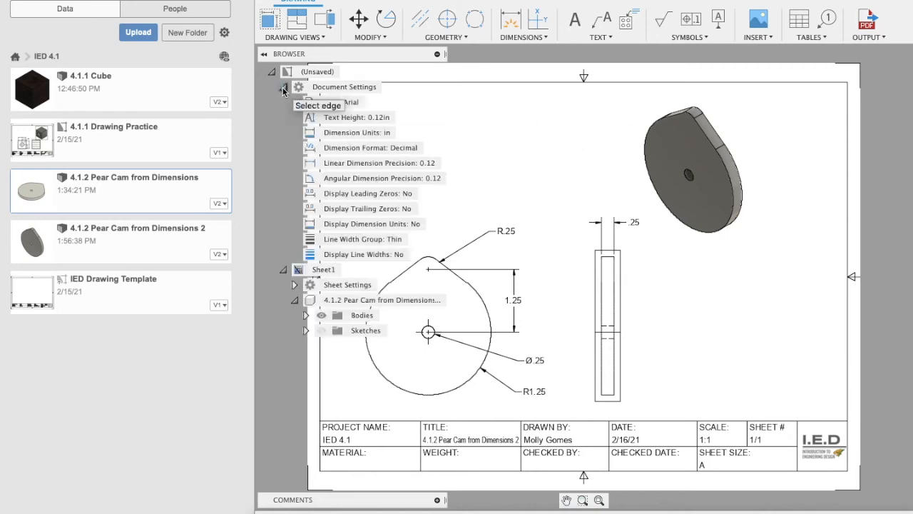
pyautogui.click(370, 104)
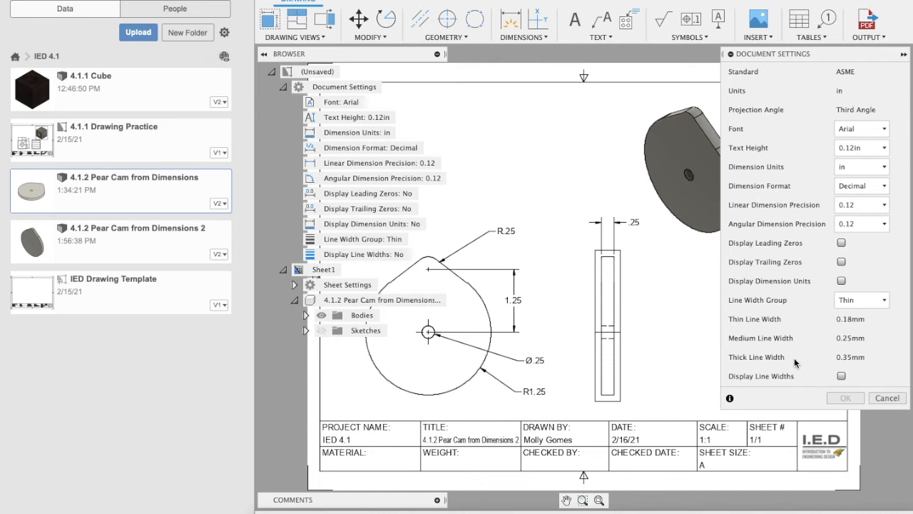
pyautogui.click(873, 148)
pyautogui.click(860, 187)
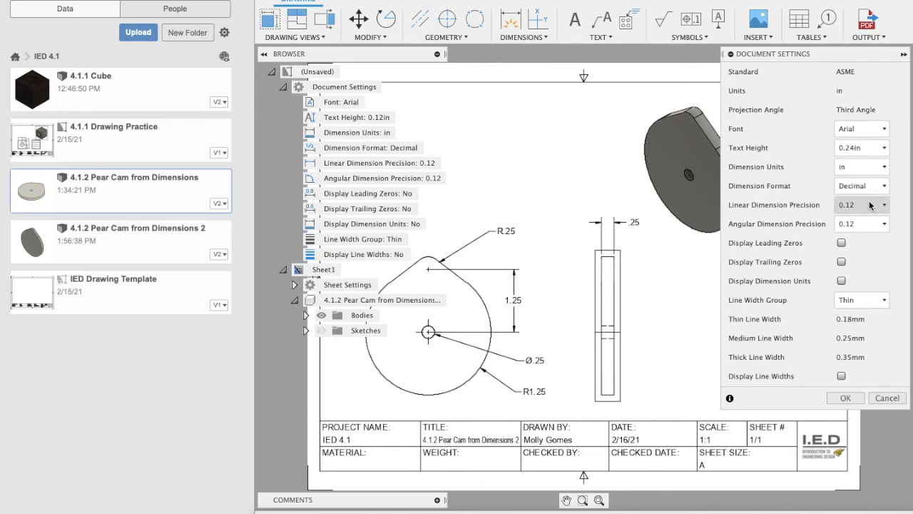
pyautogui.click(866, 186)
pyautogui.click(874, 213)
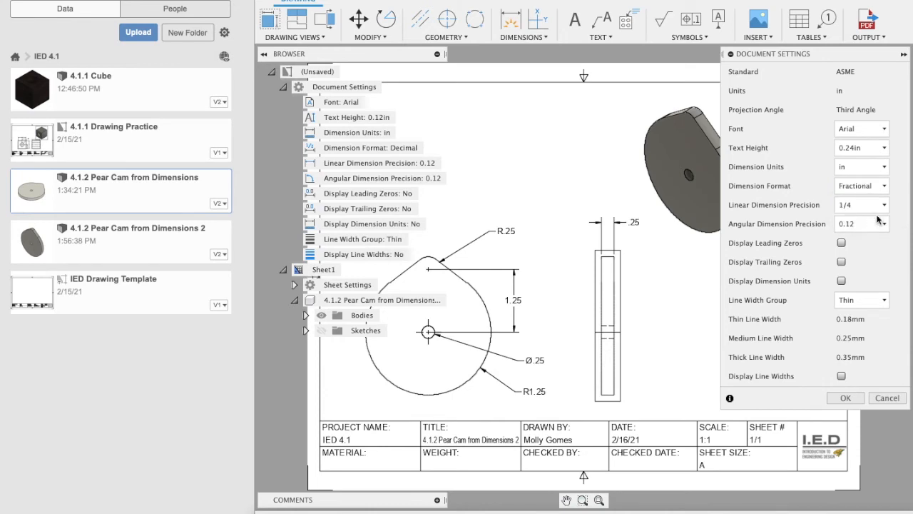
pyautogui.click(883, 208)
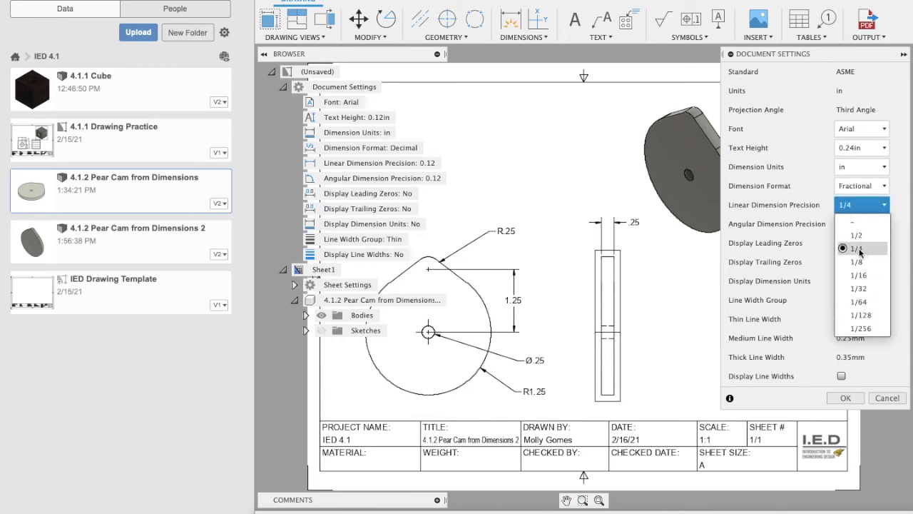
pyautogui.click(898, 254)
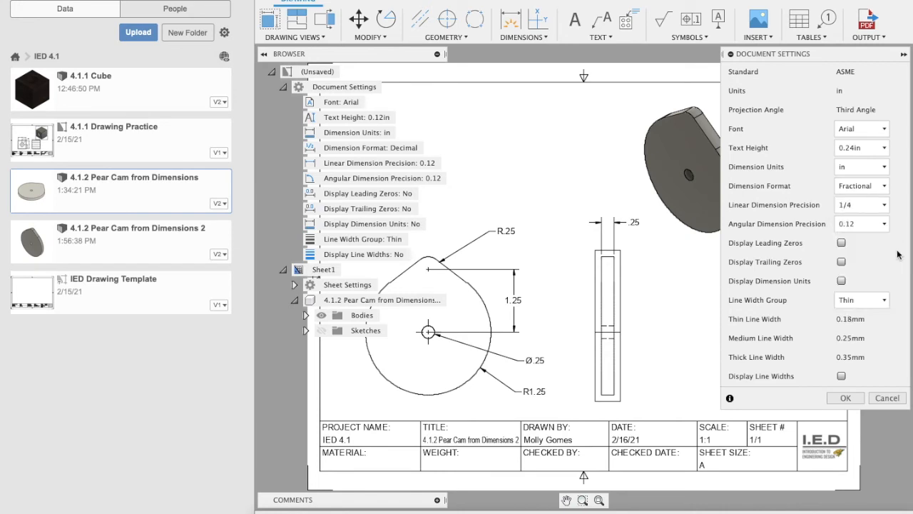
pyautogui.click(858, 399)
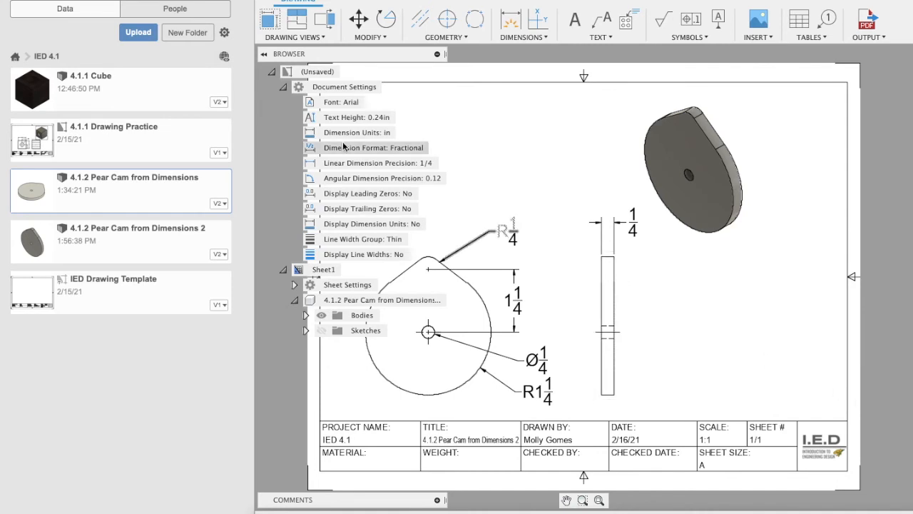
# - Set the drawing's text height to 0.12 in and collapse the document settings
pyautogui.click(400, 118)
pyautogui.click(885, 149)
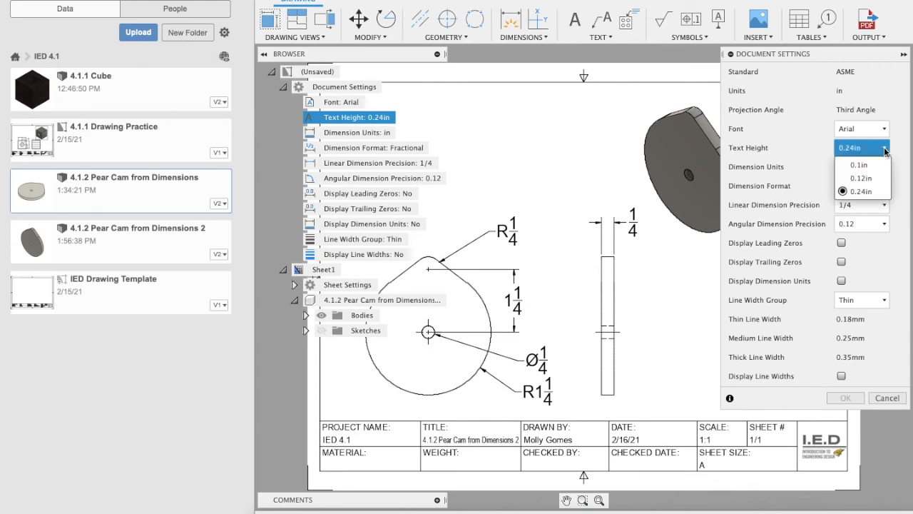
pyautogui.click(861, 178)
pyautogui.click(845, 397)
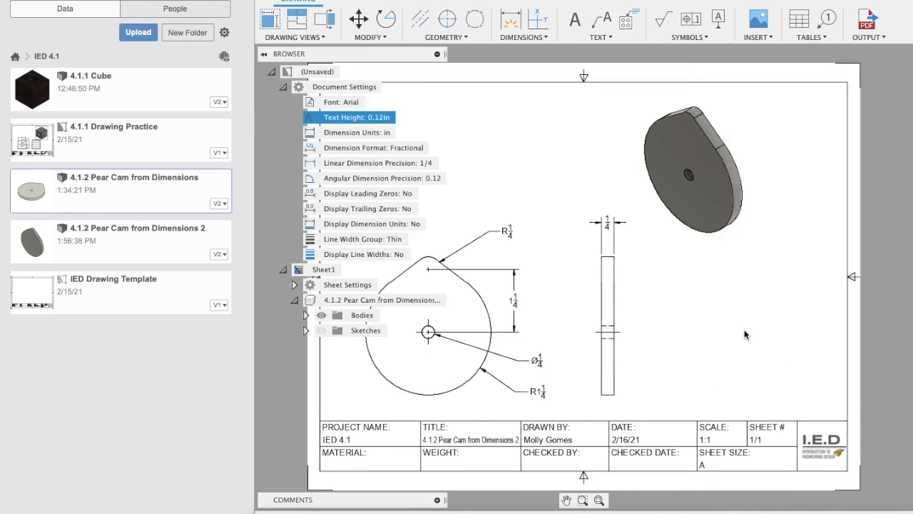
pyautogui.click(364, 121)
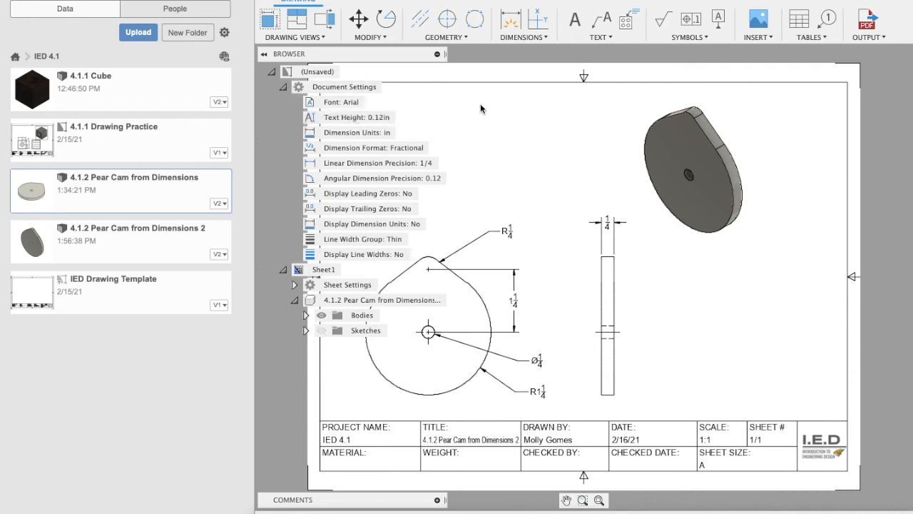
pyautogui.click(284, 87)
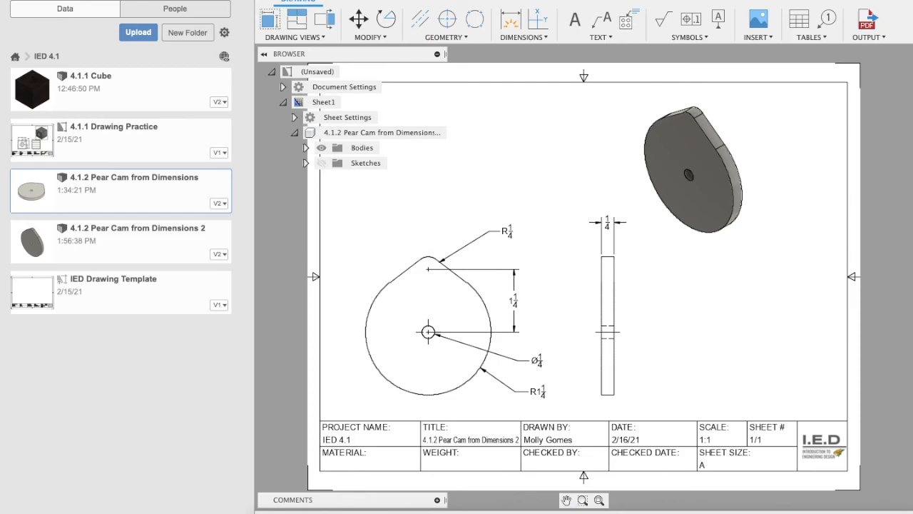
# - Switch to the pear cam model and look up the weight in its body's properties
pyautogui.click(493, 0)
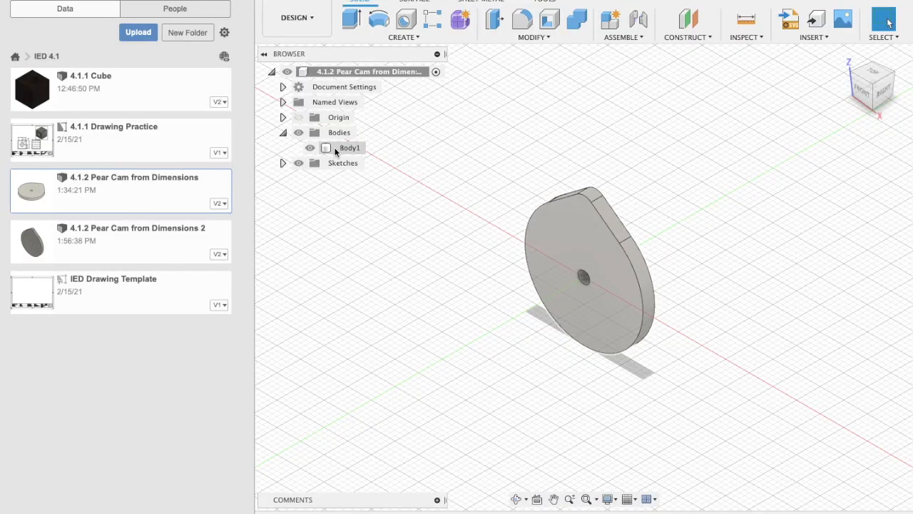
pyautogui.rightClick(334, 147)
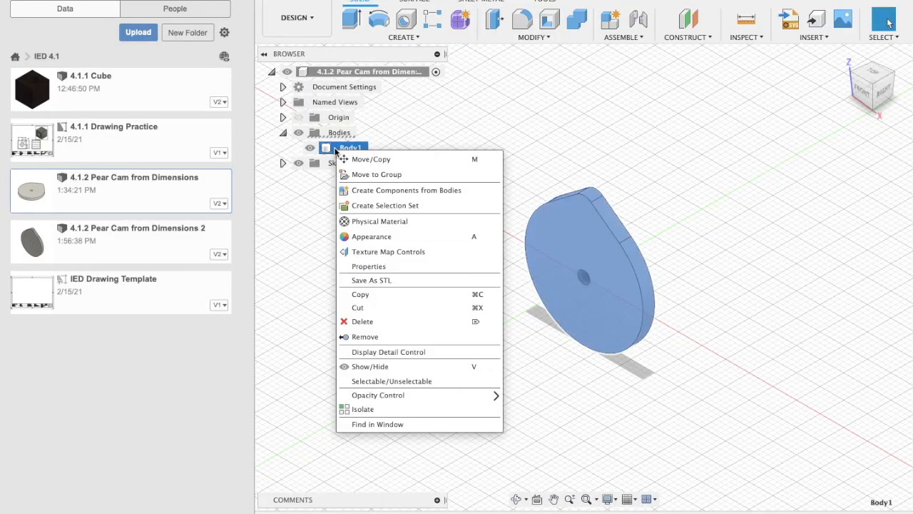
pyautogui.click(371, 267)
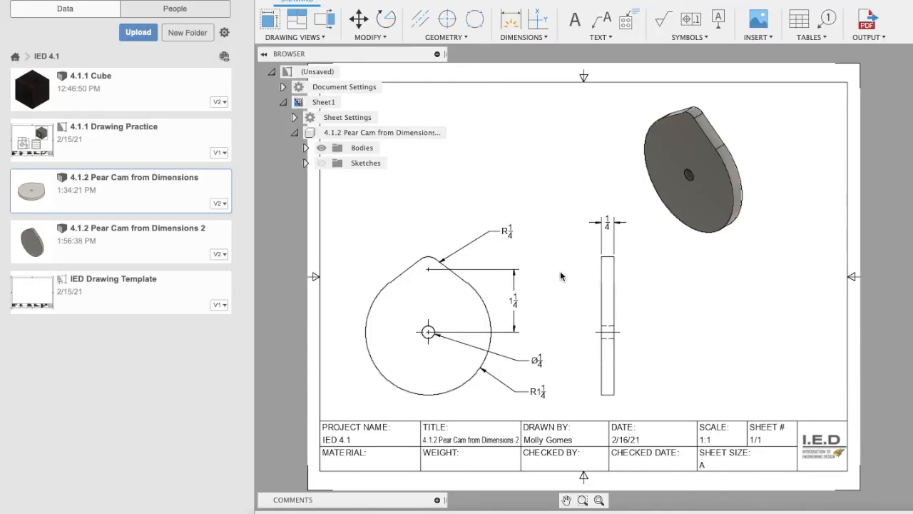
# - Add the weight "0.862 oz" as a text note in the title block
pyautogui.click(574, 19)
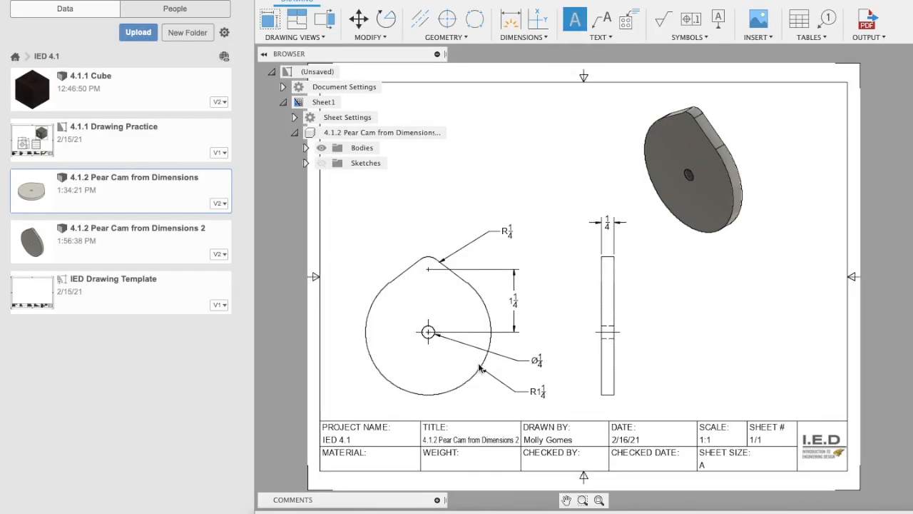
pyautogui.click(428, 462)
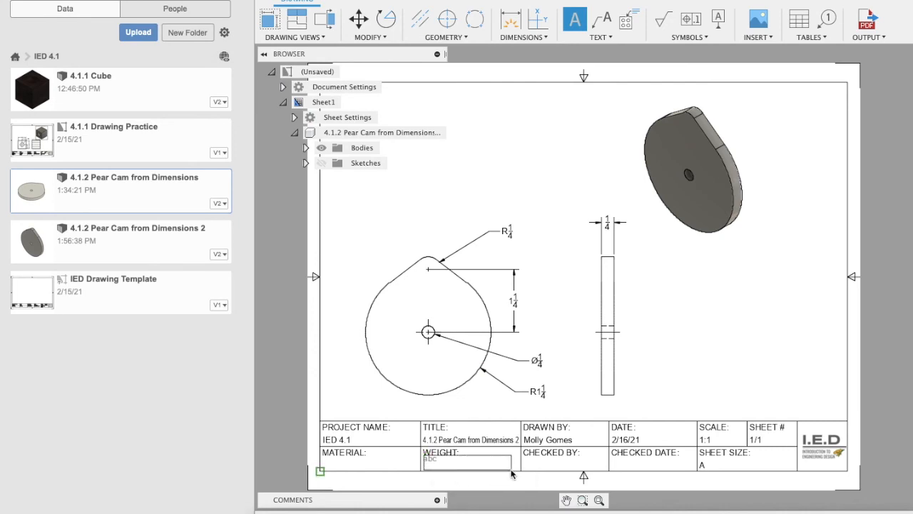
pyautogui.click(511, 474)
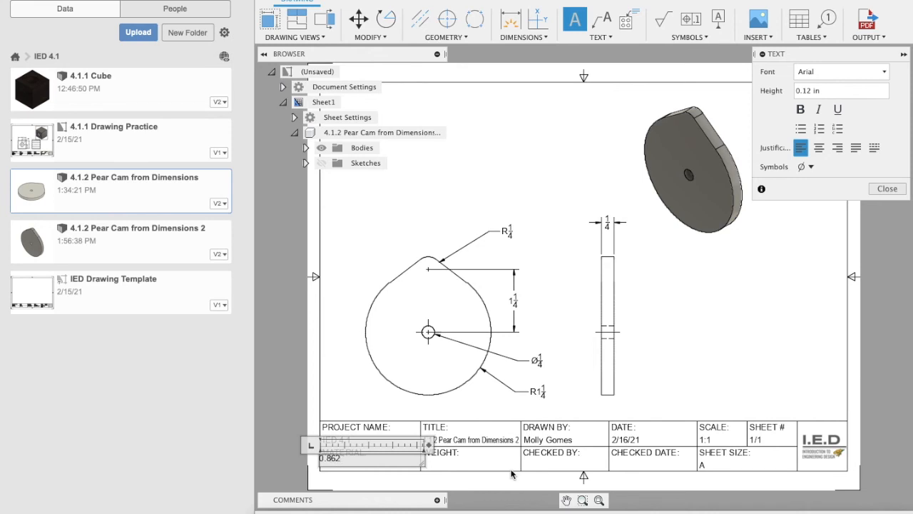
pyautogui.write('0.862 oz')
pyautogui.press('Return')
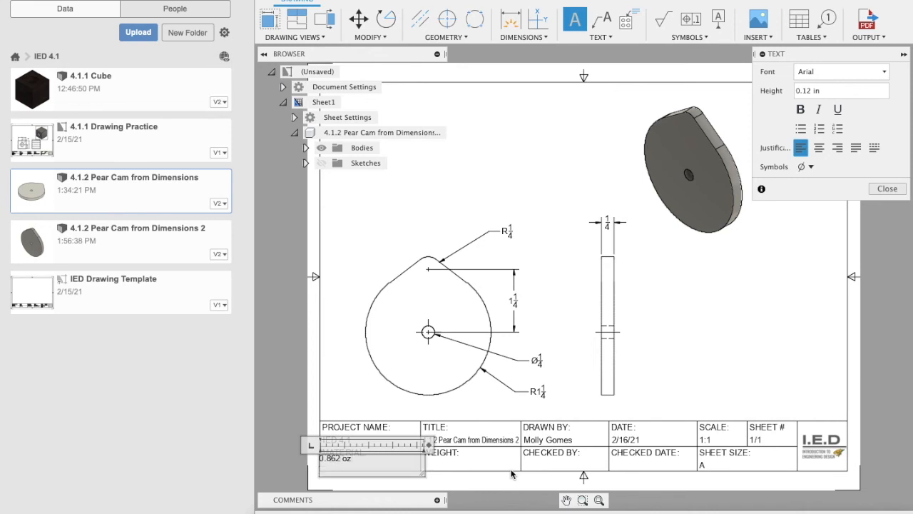
pyautogui.click(884, 188)
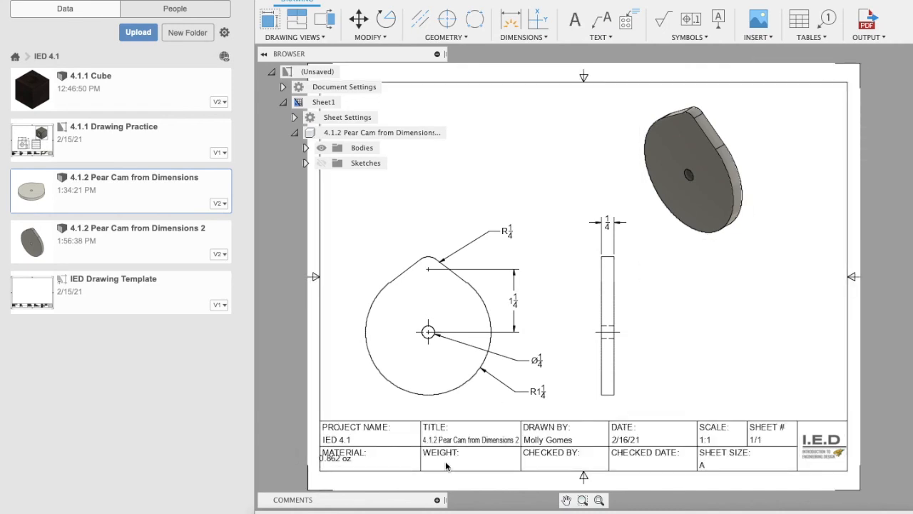
# - Move the "0.862 oz" text into the title block's WEIGHT cell, just below the label
pyautogui.click(583, 500)
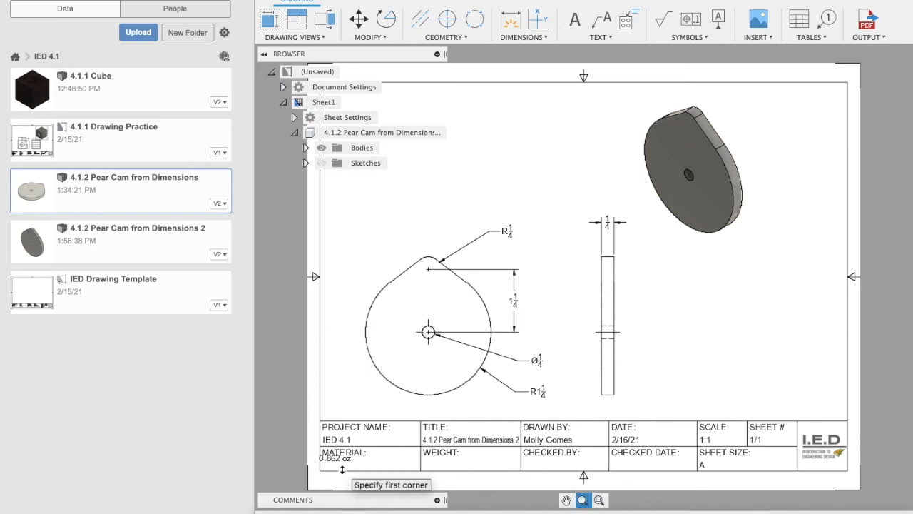
pyautogui.scroll(4, 342, 468)
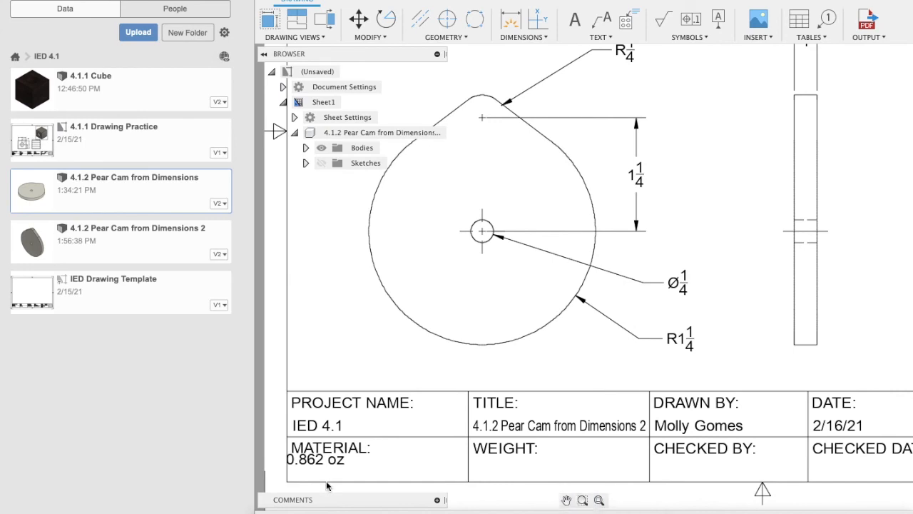
pyautogui.click(301, 464)
pyautogui.moveTo(288, 456); pyautogui.dragTo(474, 467)
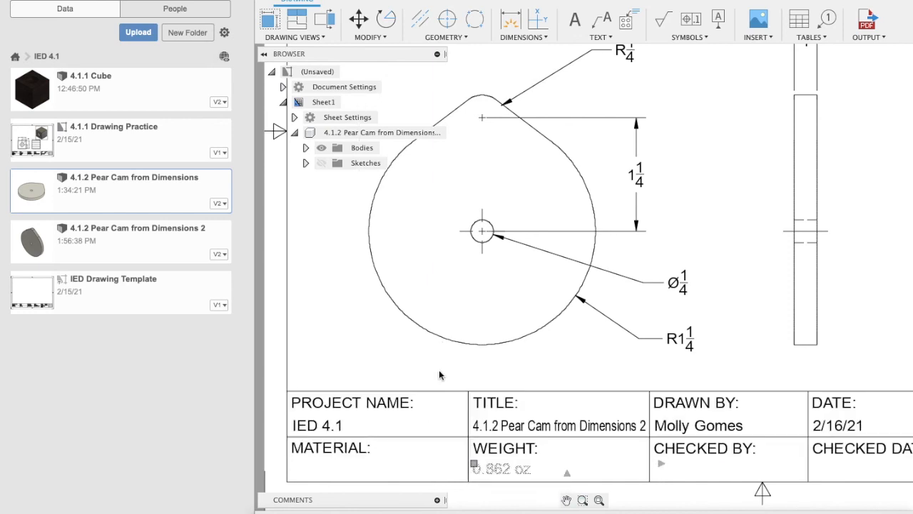
# - Add the text "Acrylic" to the title block's MATERIAL cell and position it just below the label
pyautogui.click(575, 21)
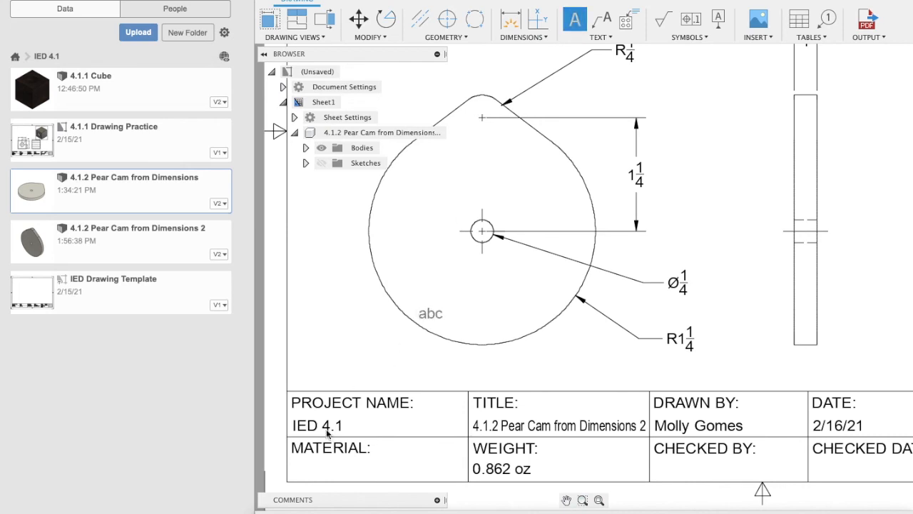
pyautogui.click(296, 462)
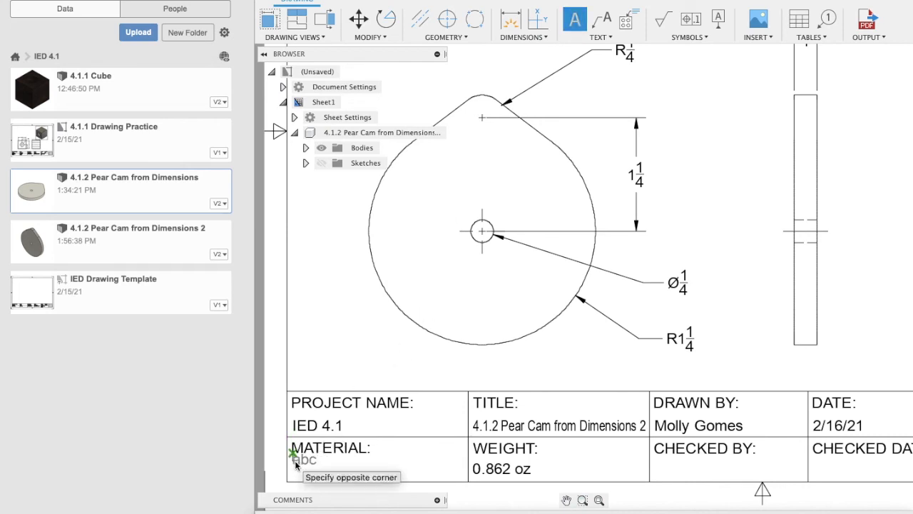
pyautogui.click(455, 479)
pyautogui.write('Acrylic')
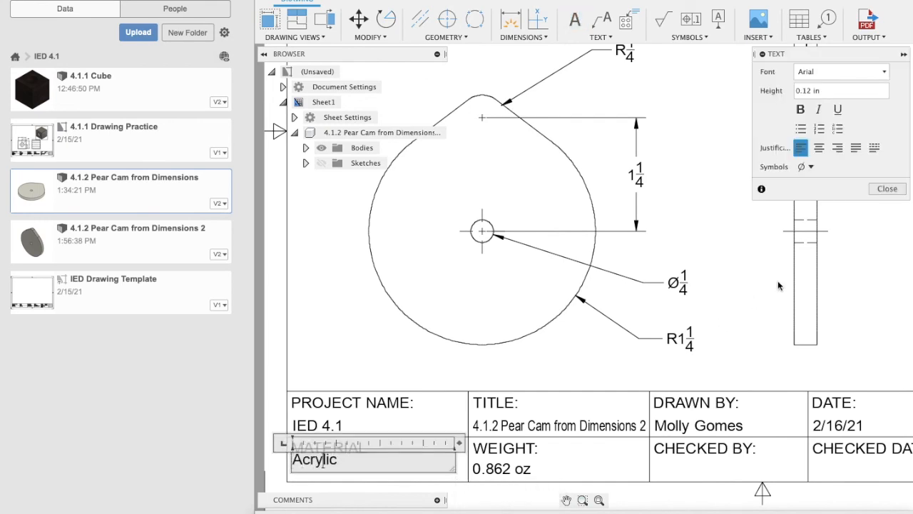
pyautogui.click(887, 189)
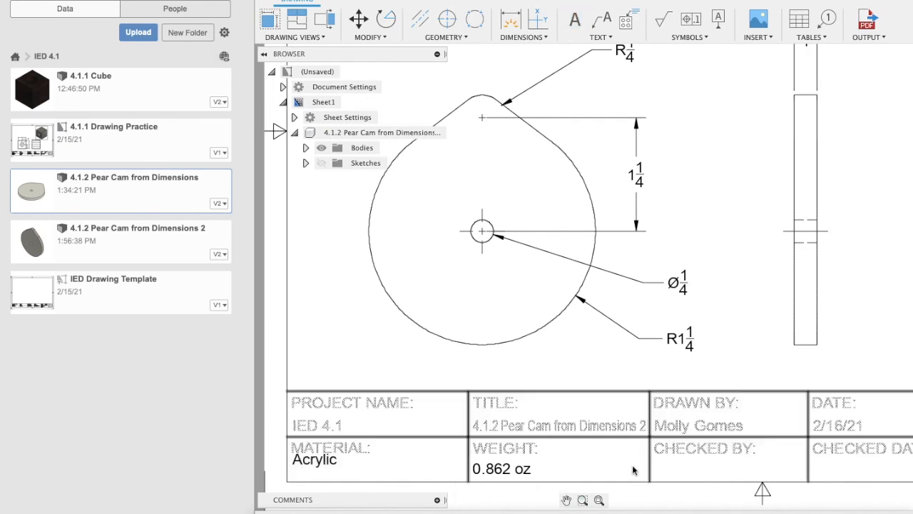
pyautogui.click(293, 464)
pyautogui.click(294, 463)
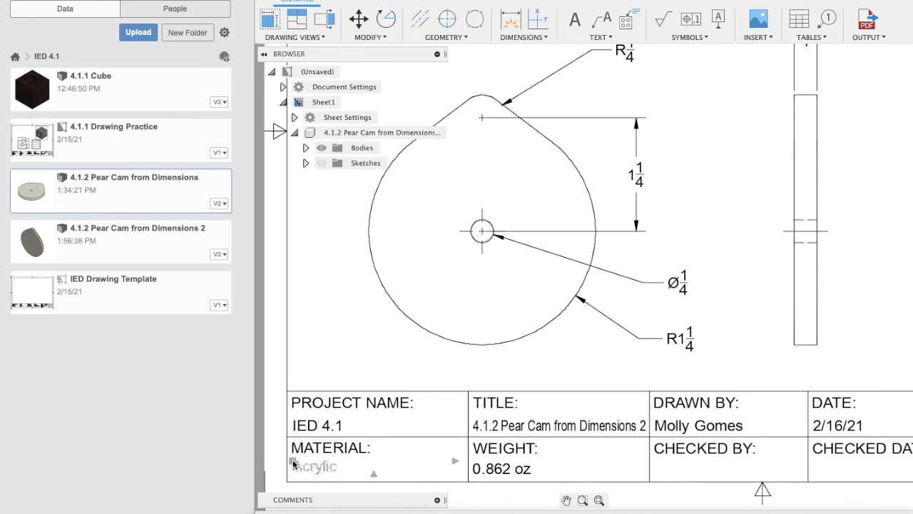
pyautogui.click(330, 370)
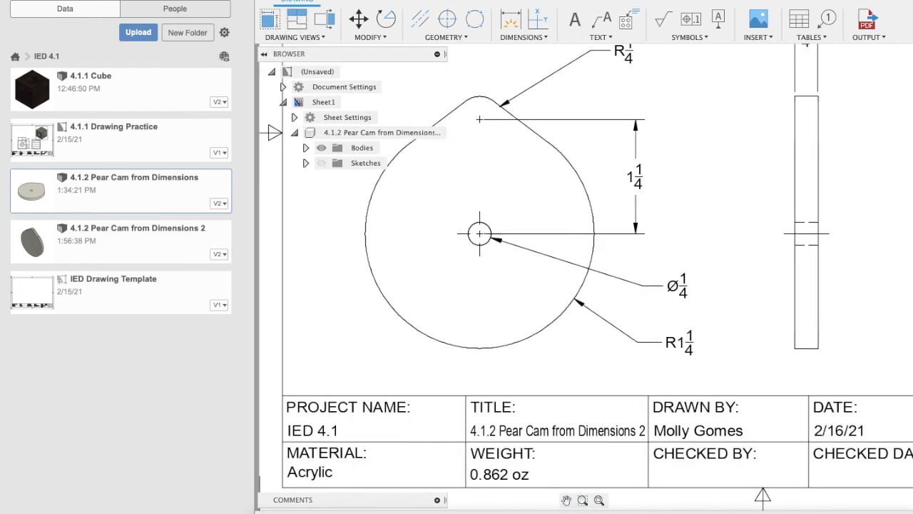
# - Export all sheets with lineweights to a PDF named "4.1.2A Cam from Dimensions" in the IED folder
pyautogui.click(245, 1)
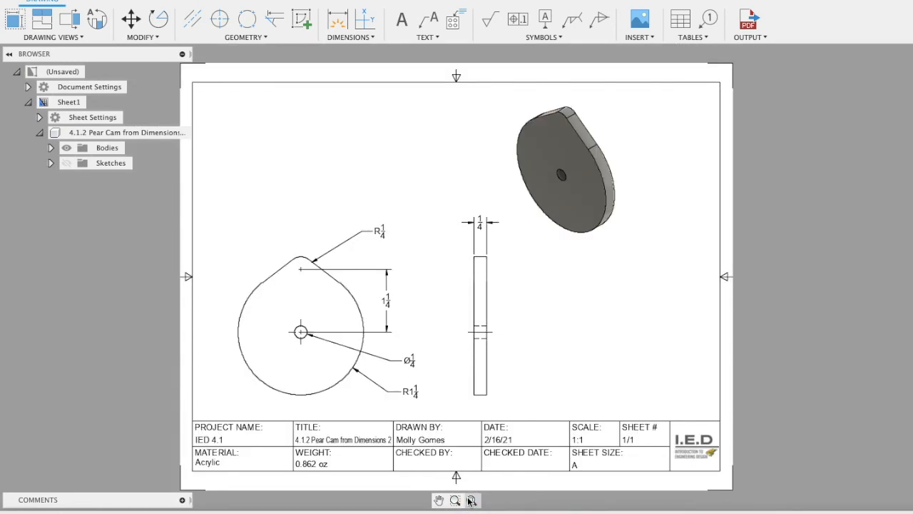
pyautogui.click(471, 499)
pyautogui.click(755, 18)
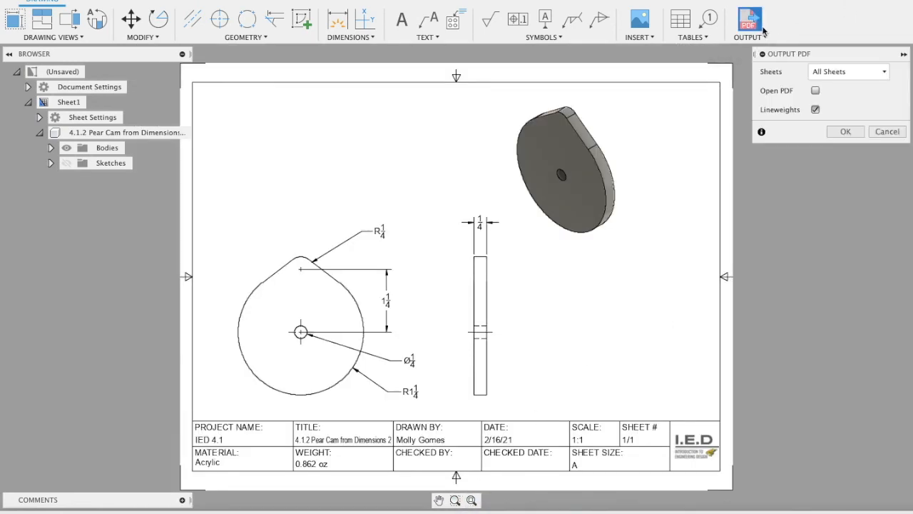
pyautogui.click(846, 133)
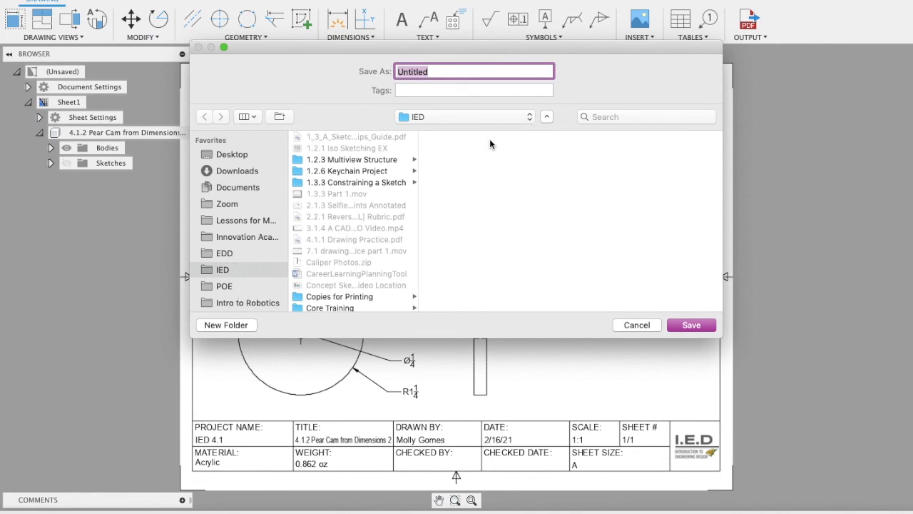
pyautogui.write('4.1.2A Cam from Dimensions')
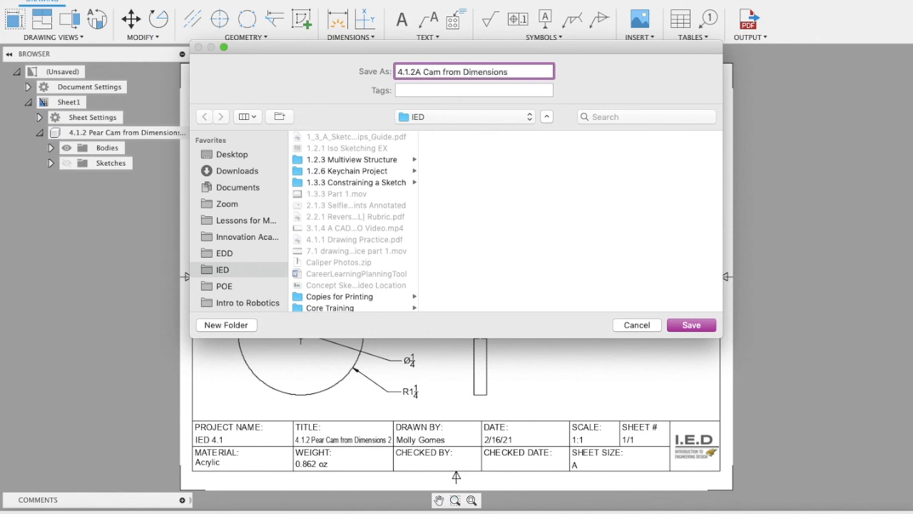
pyautogui.click(712, 329)
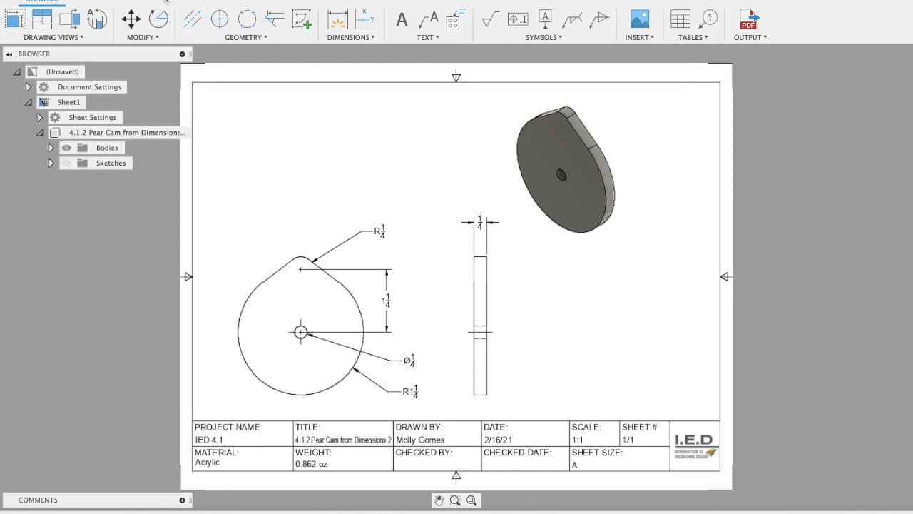
# - Save the drawing as "4.1.2 Pear Cam from Dimensions 2 Drawing" in IED 4.1
pyautogui.click(57, 0)
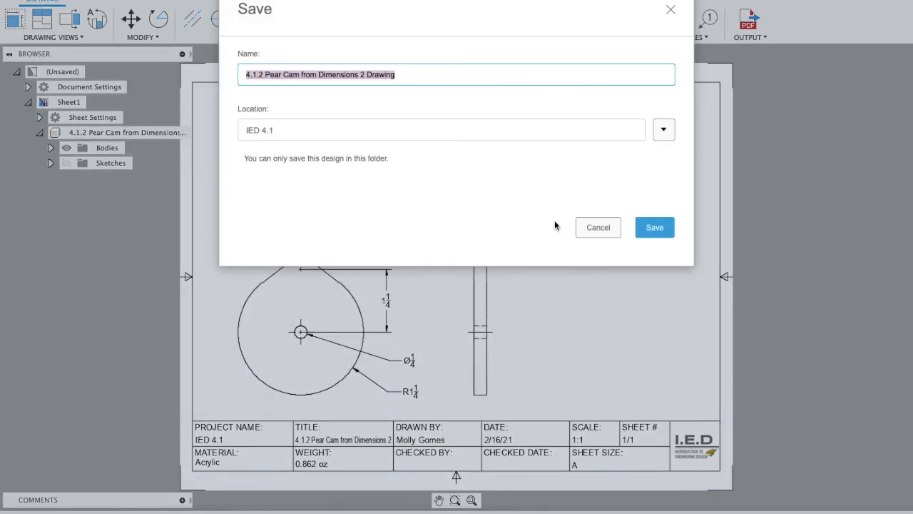
pyautogui.click(665, 227)
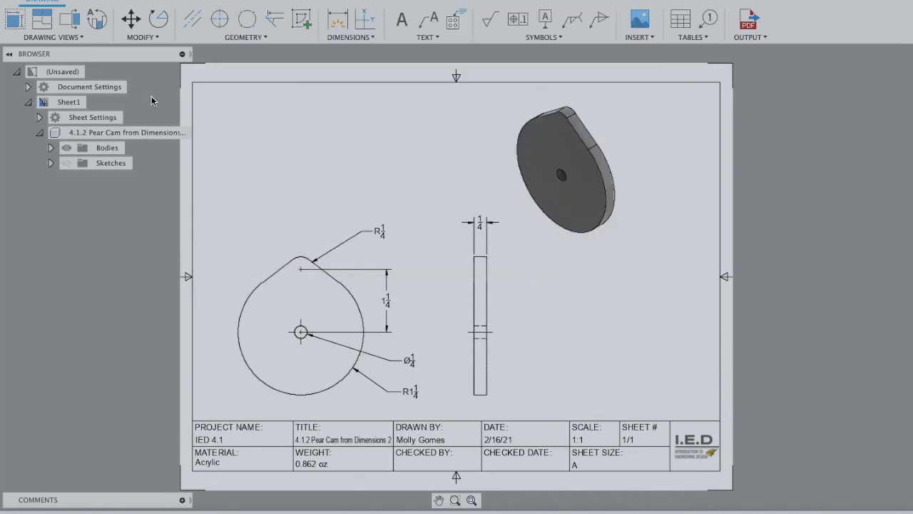